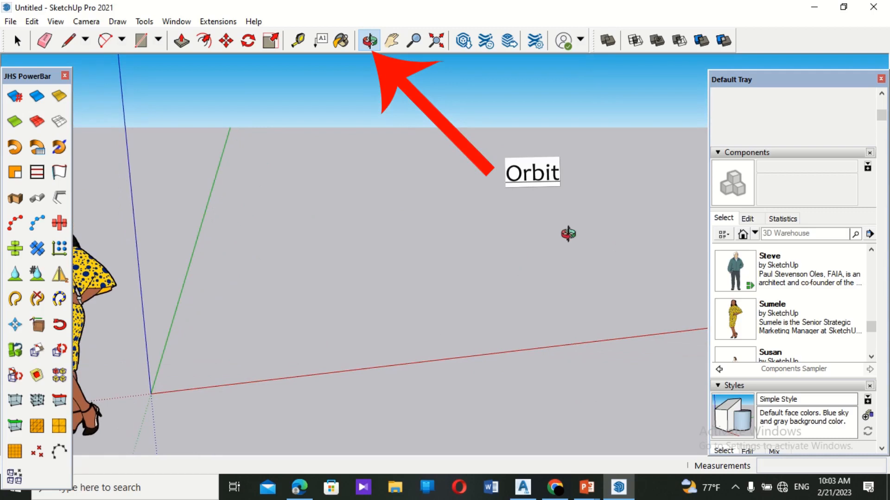
- Draw a 35' by 45' rectangle on the ground with its first corner at the origin
click(141, 45)
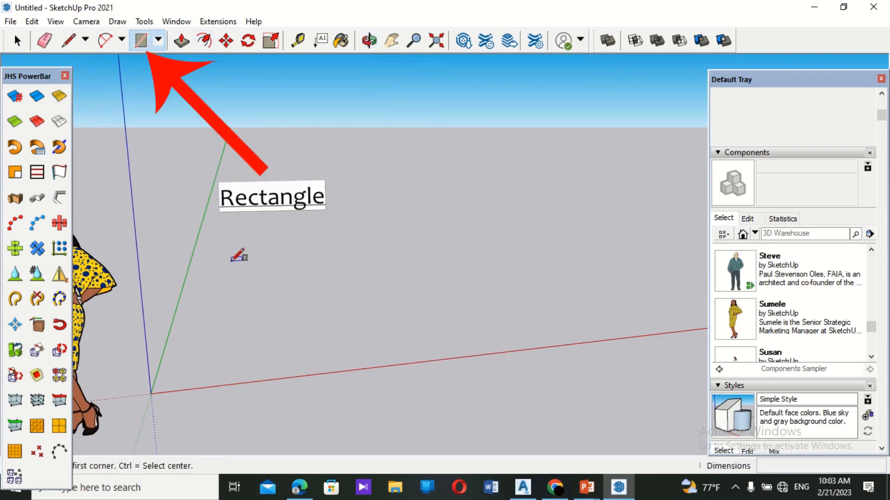
click(150, 394)
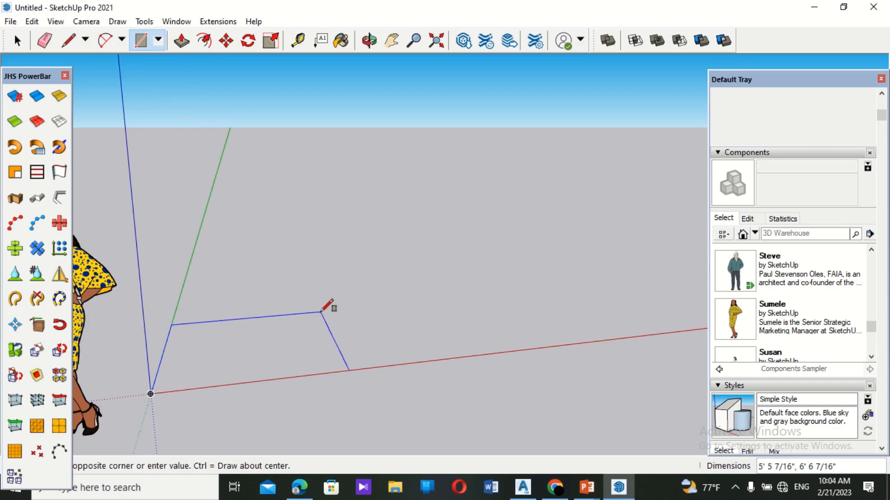
text(3)
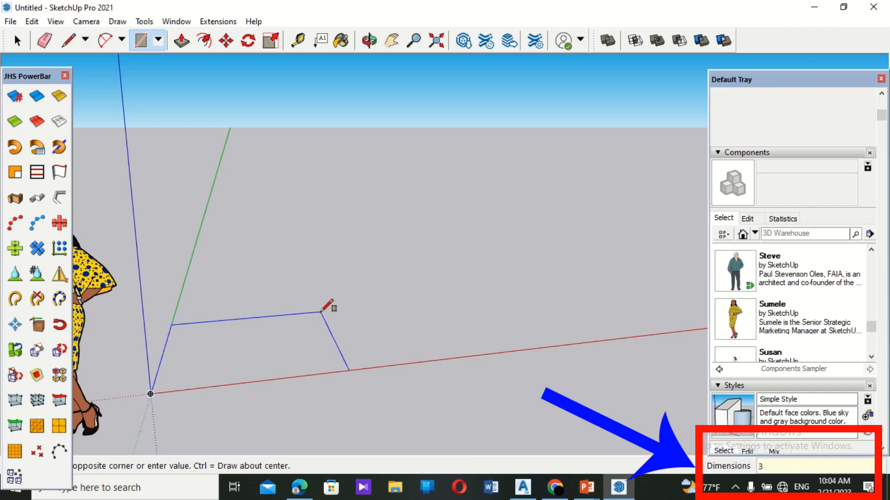
text(5")
key(Return)
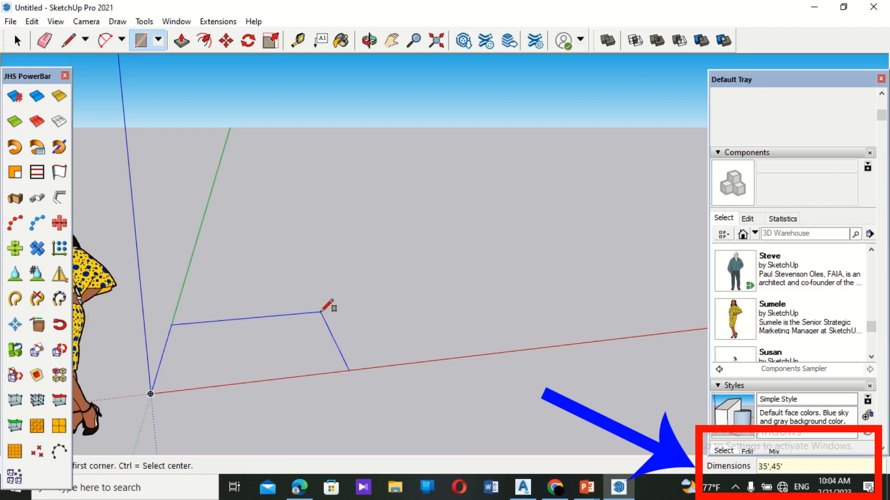
- Push/Pull the rectangle upward by 5" to form the floor slab
middle_drag(457, 314, 482, 266)
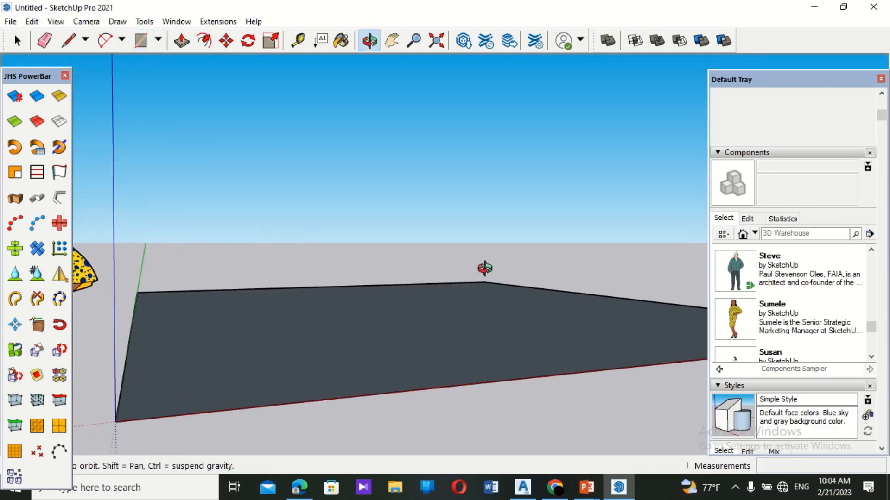
click(140, 40)
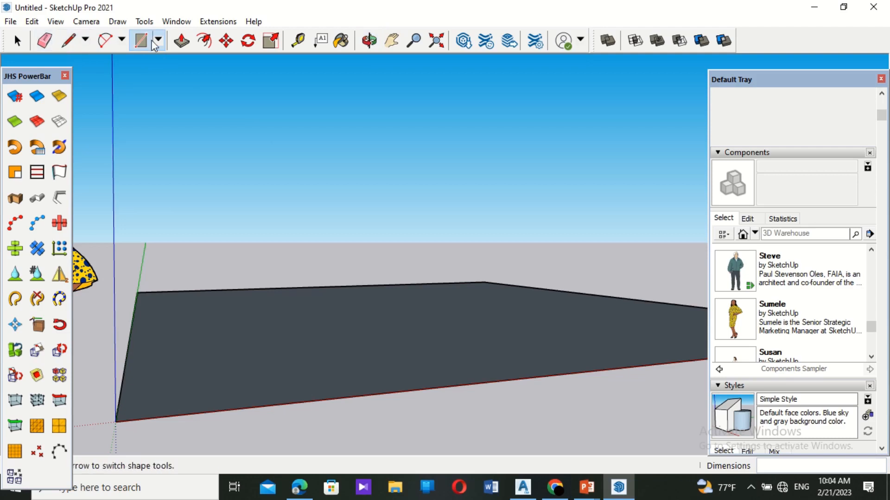
click(187, 43)
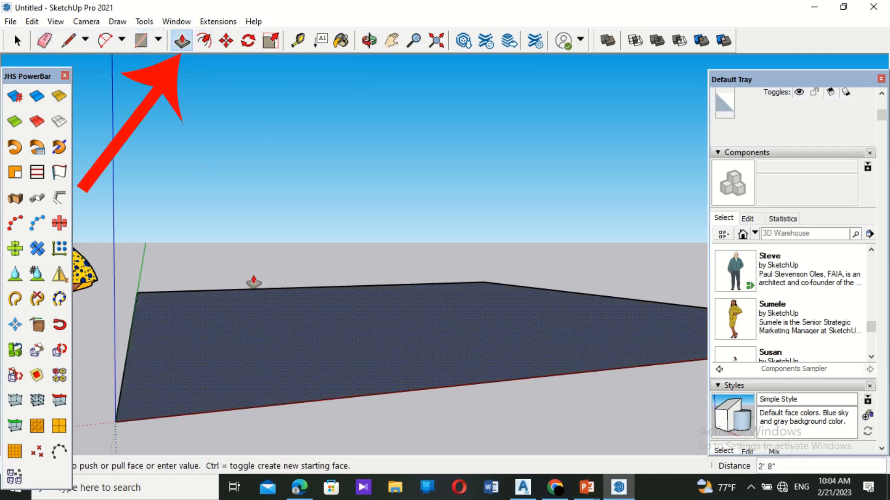
click(253, 282)
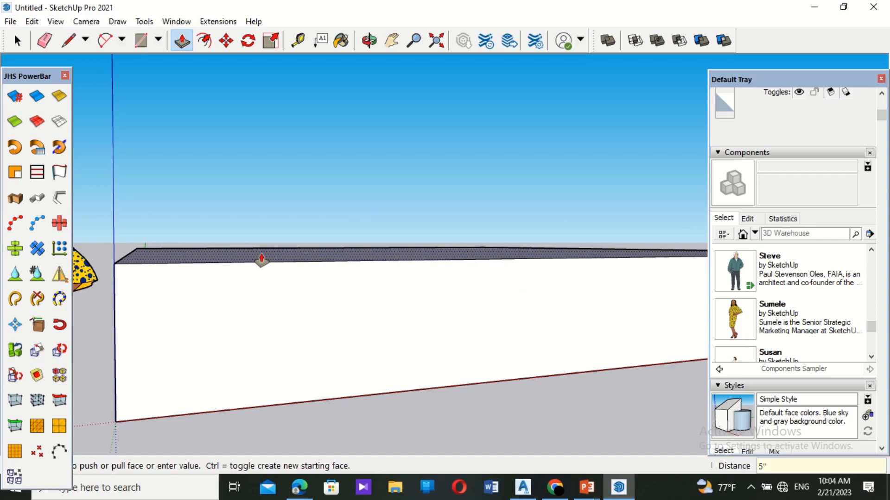
key(Return)
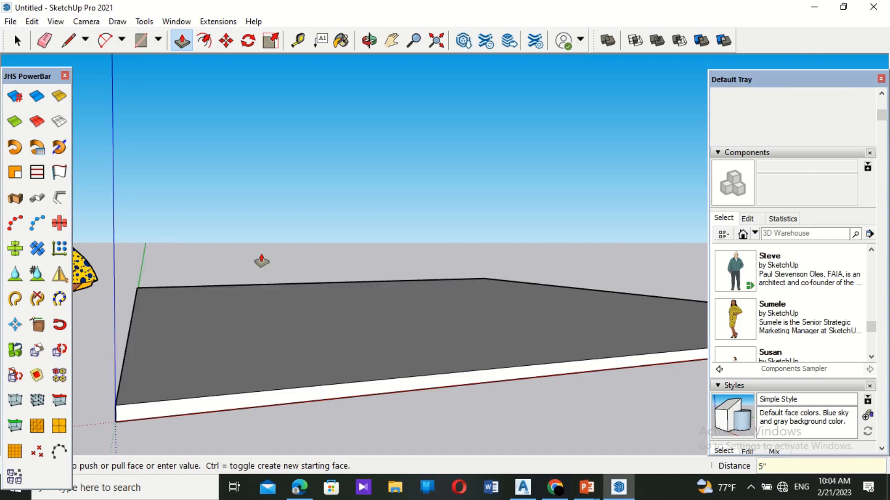
- Offset the outline of the slab's top face inward by 9"
middle_drag(481, 417, 382, 415)
click(413, 40)
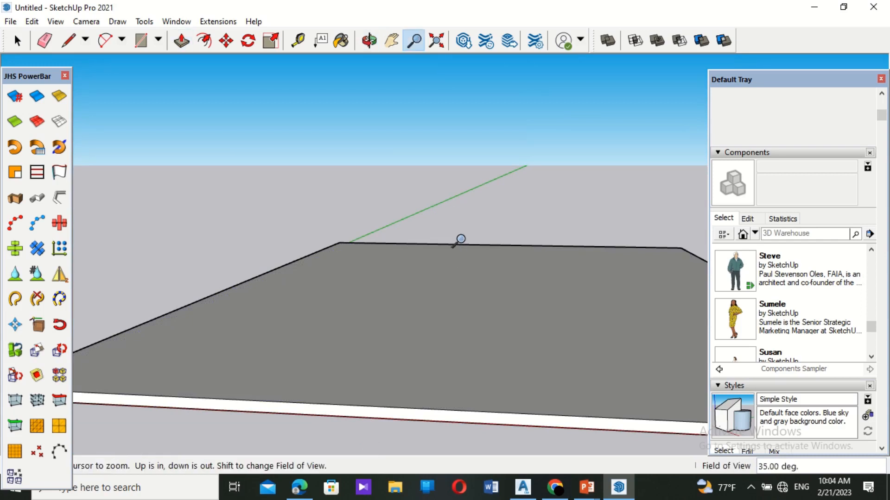
drag(458, 241, 460, 364)
drag(457, 290, 466, 325)
middle_drag(465, 295, 459, 324)
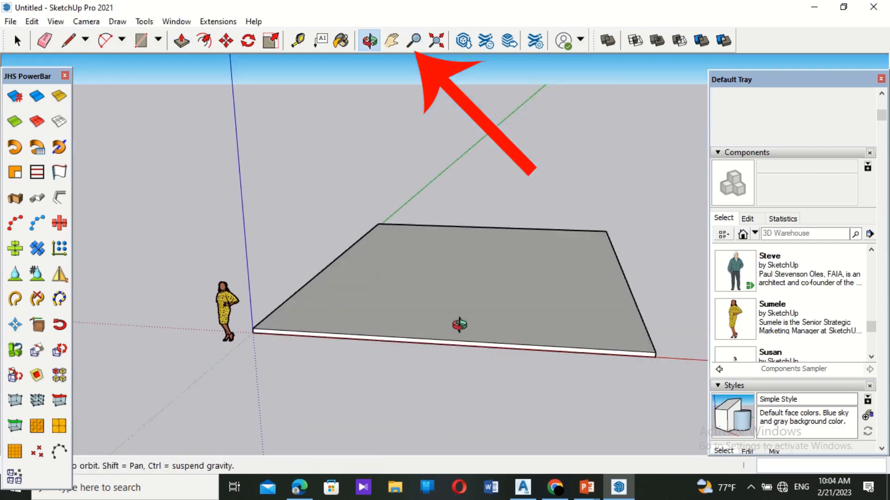
drag(459, 325, 480, 391)
key(z)
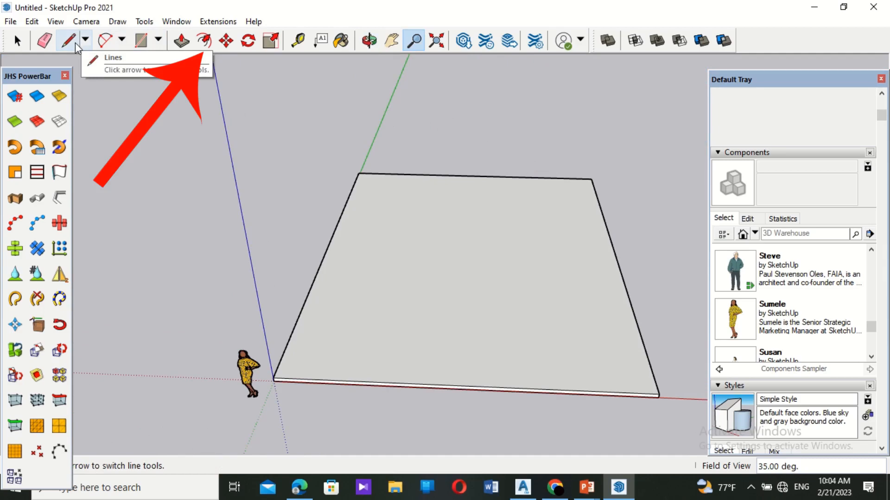
click(204, 41)
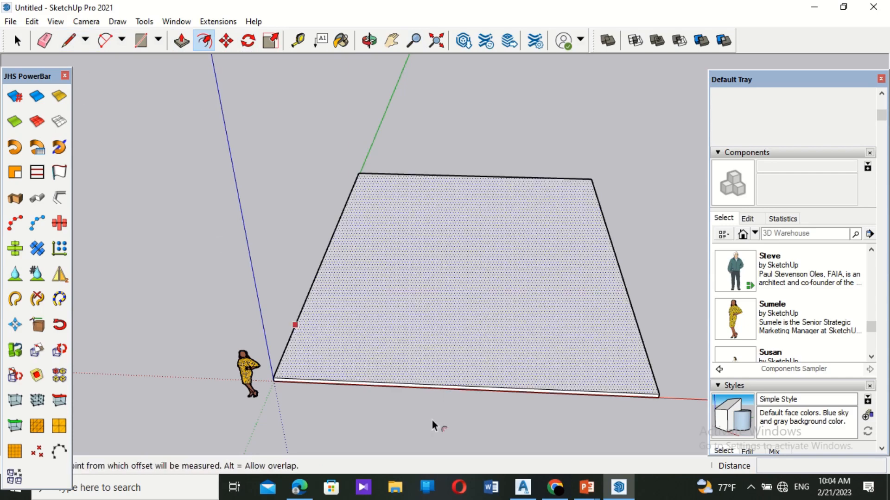
click(428, 384)
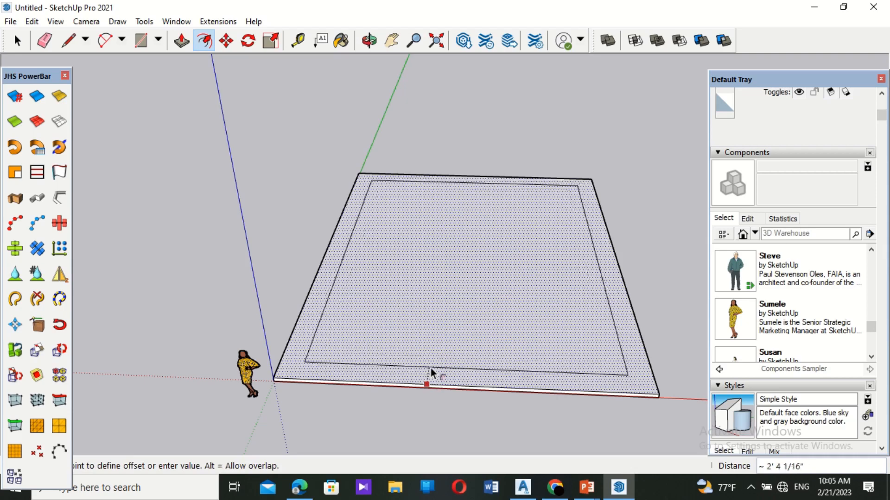
text(9")
key(Return)
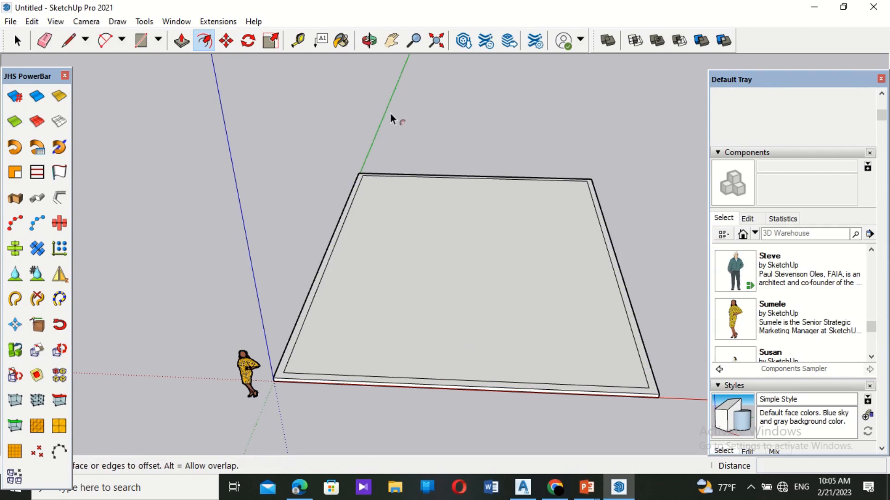
- Place a guide 10' inward from the offset outline's left edge and a parallel guide 4.5" further in
click(297, 41)
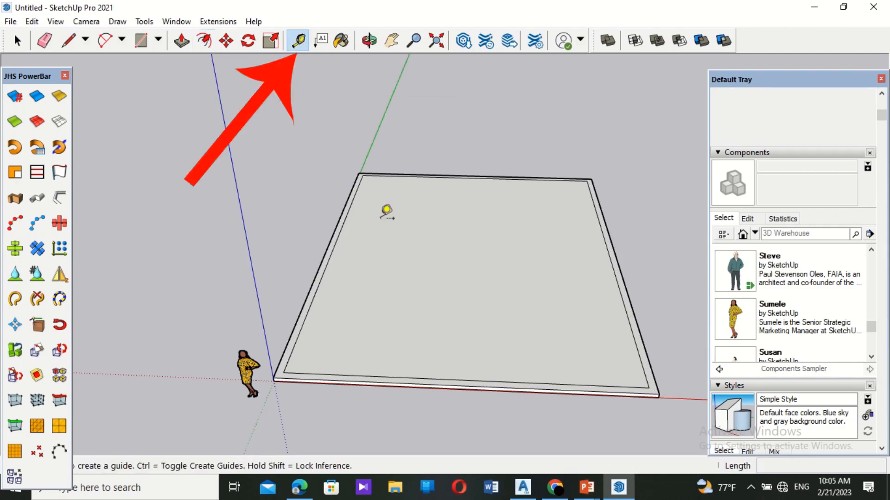
click(322, 277)
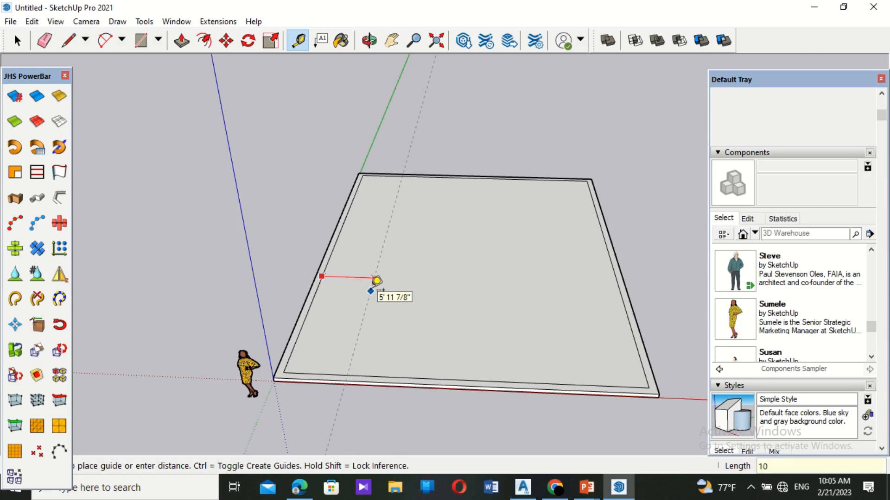
text(')
key(Return)
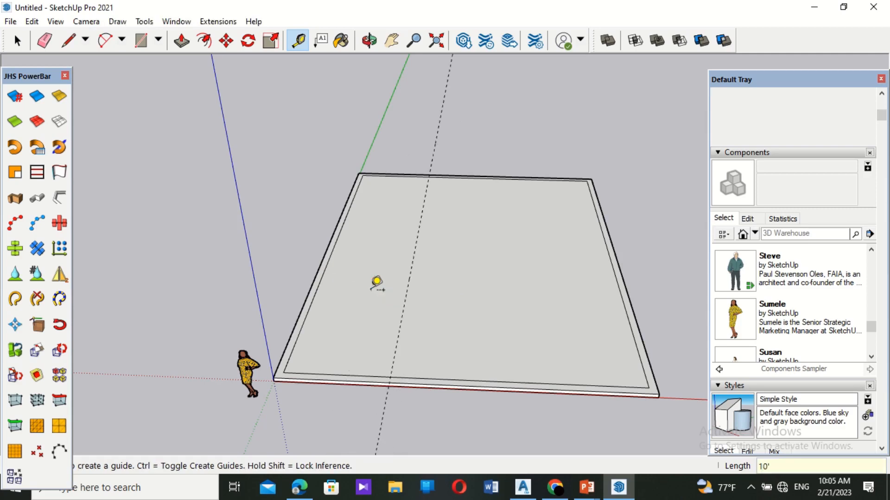
click(406, 295)
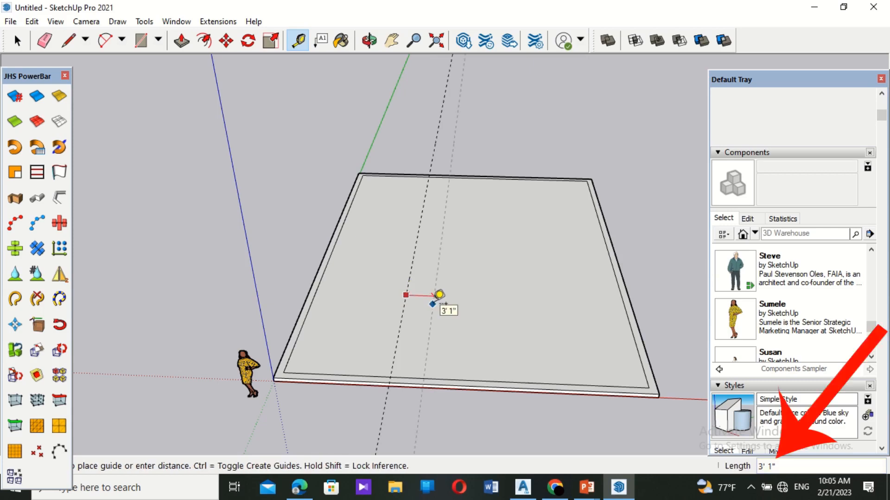
key(Return)
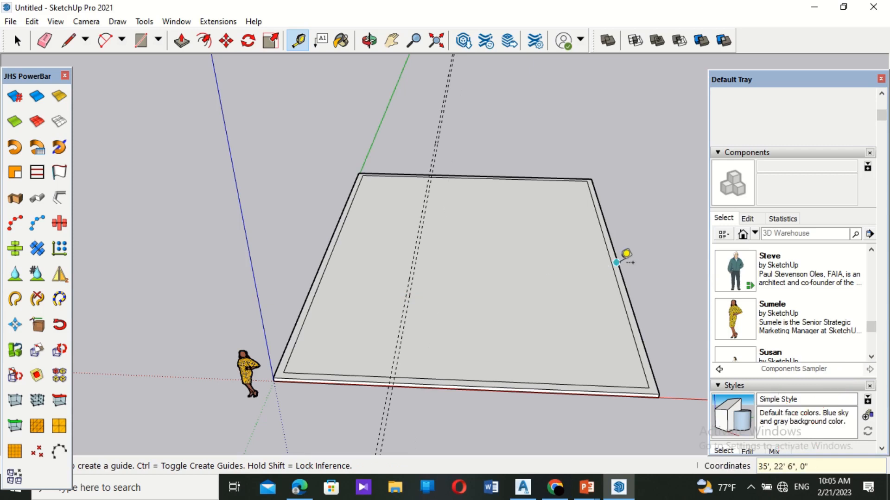
- Place a guide 10' inward from the offset outline's right edge and a parallel guide 4.5" further in
click(617, 278)
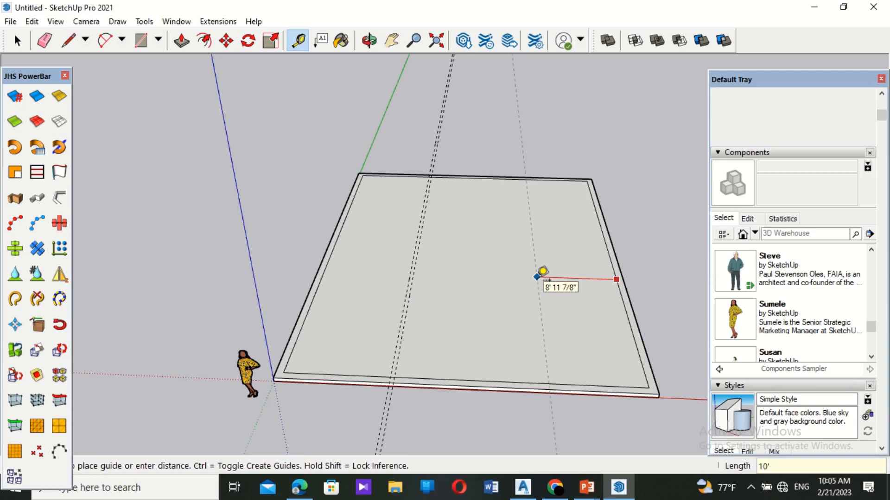
click(542, 273)
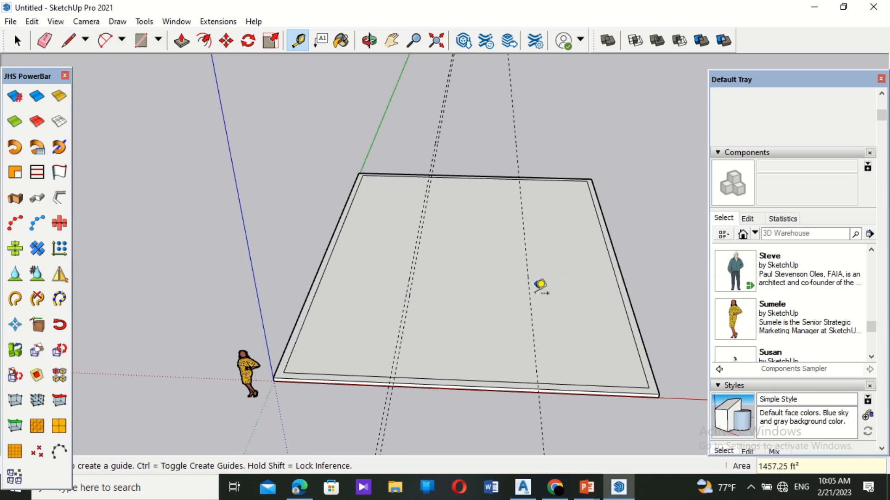
click(531, 314)
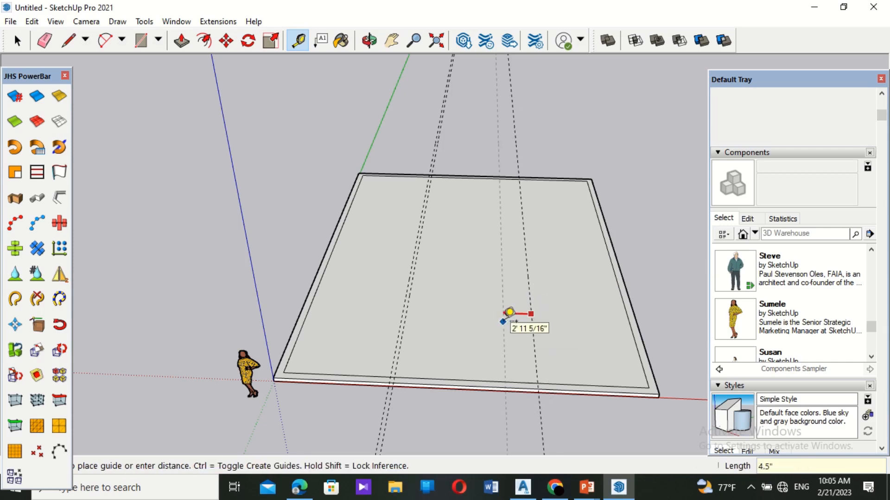
key(Escape)
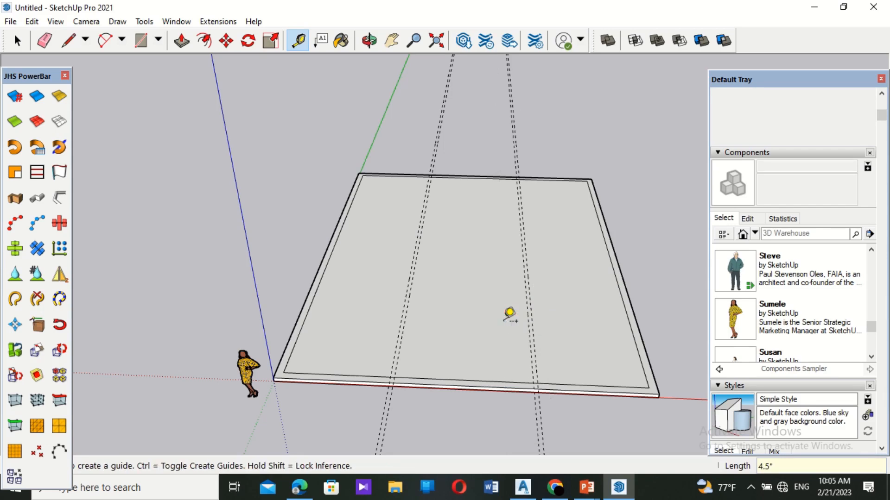
- Place a guide 12' inward from the offset outline's rear edge and a parallel guide 4.5" further in
click(459, 177)
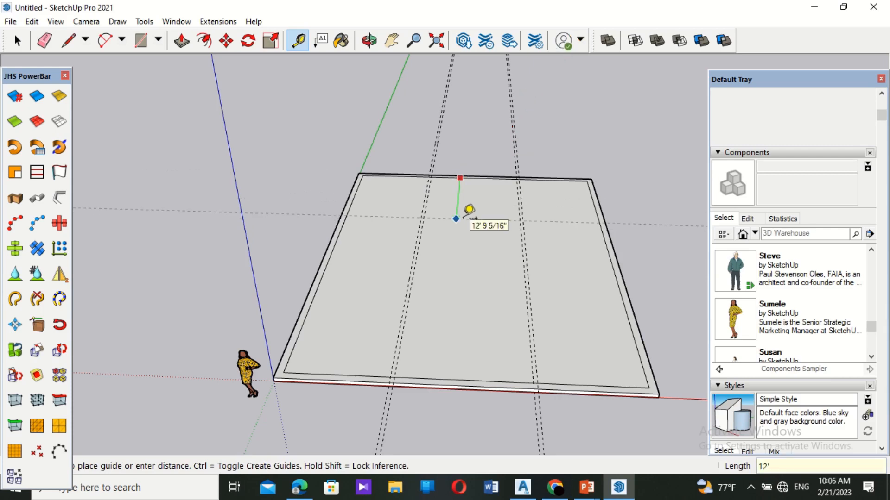
key(Return)
click(464, 216)
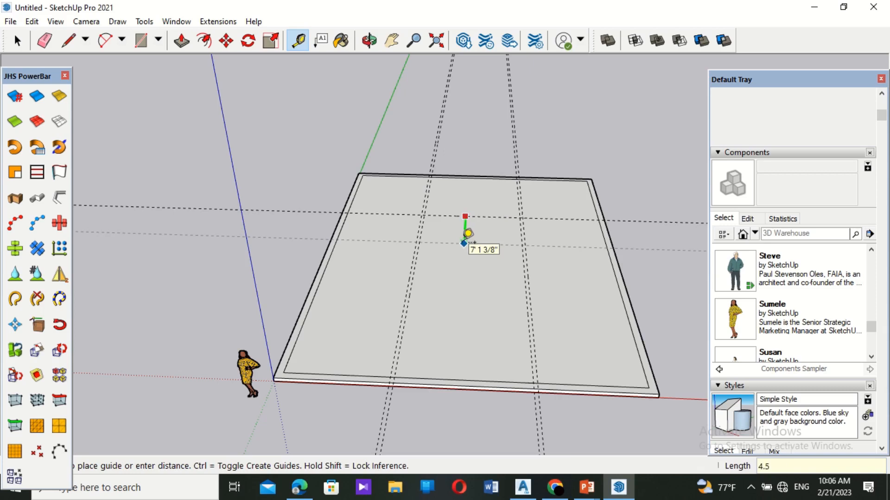
click(468, 233)
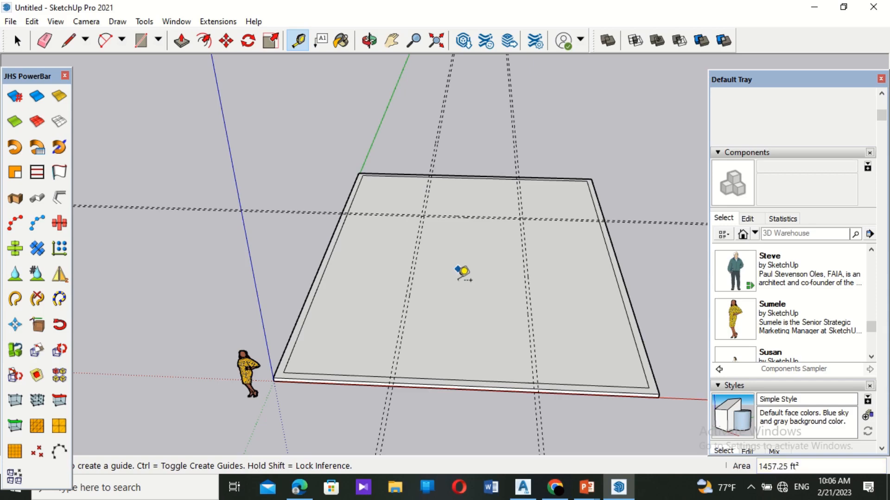
- Place a guide 16' inward from the offset outline's front edge and a parallel guide 4.5" further in
click(425, 382)
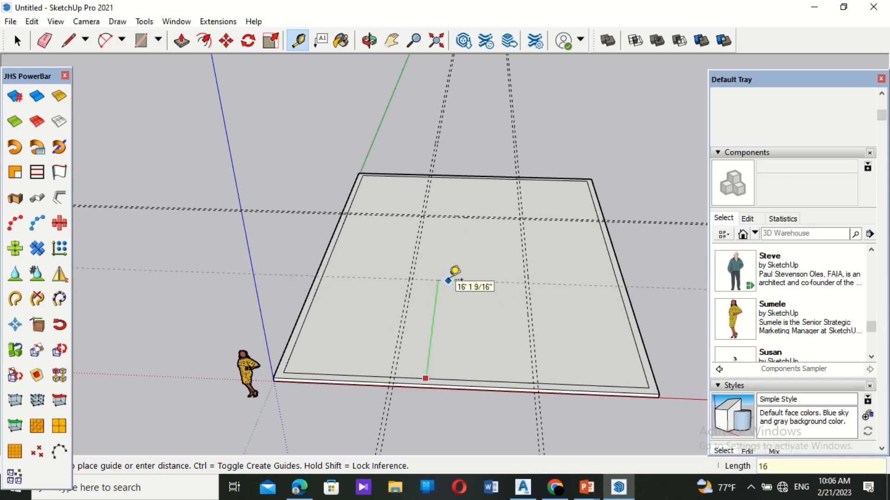
click(449, 279)
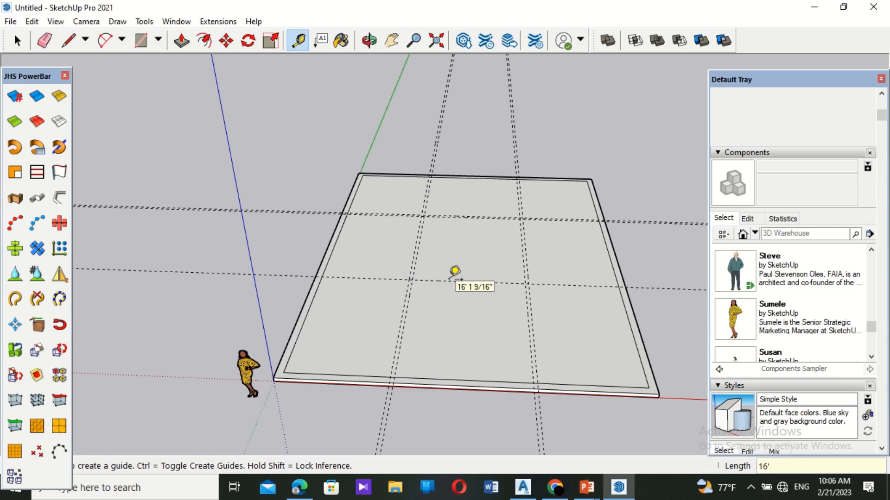
click(453, 280)
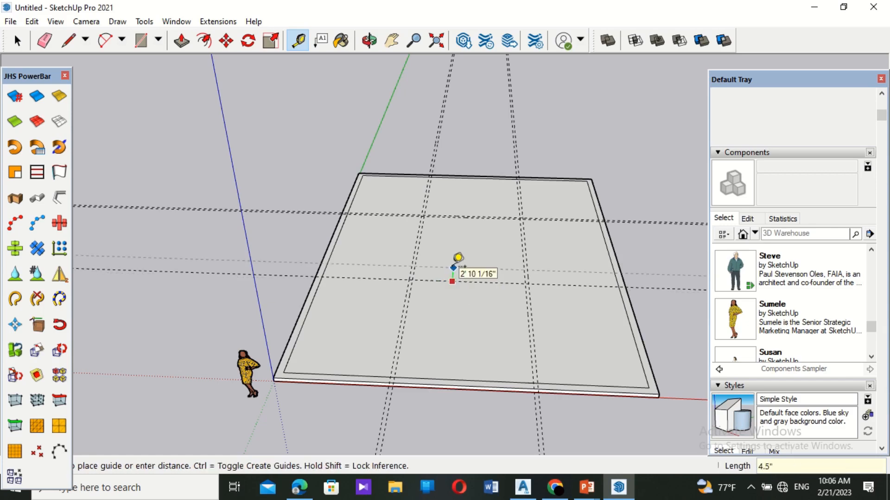
click(453, 267)
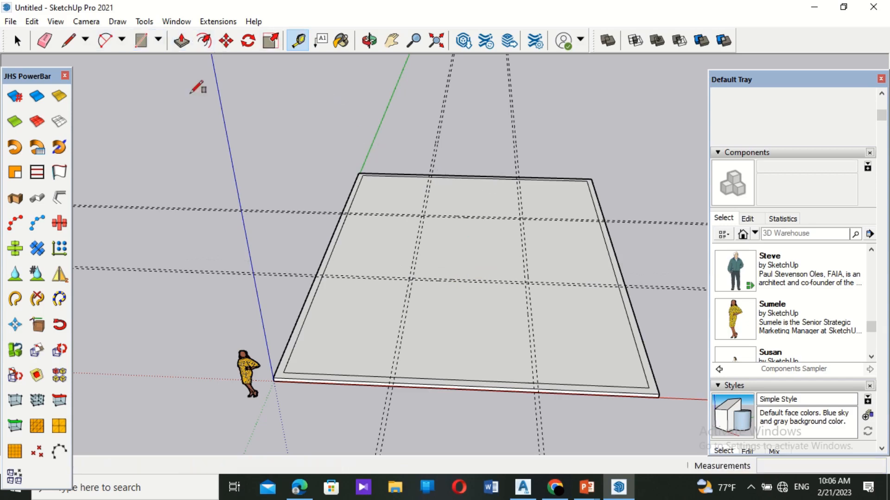
- Draw a 4 1/2" by 12' wall rectangle between the left guide pair, from the rear inner edge to the rear cross guides
key(r)
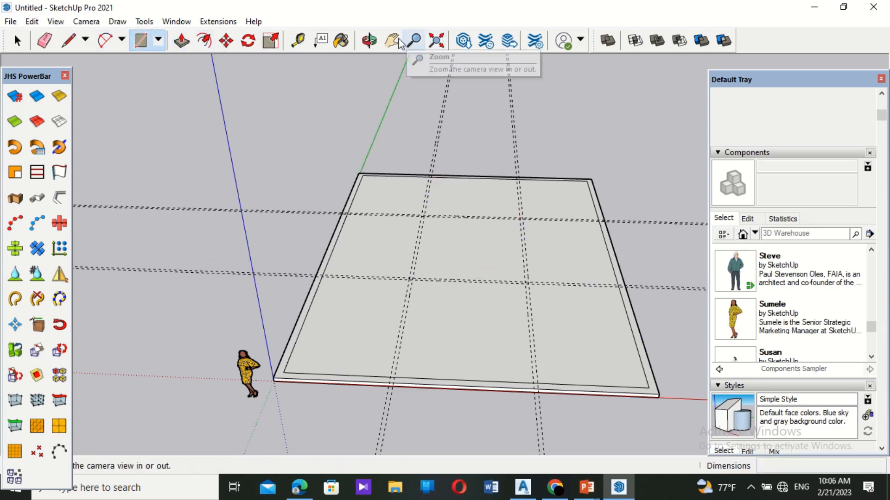
middle_drag(454, 126, 449, 201)
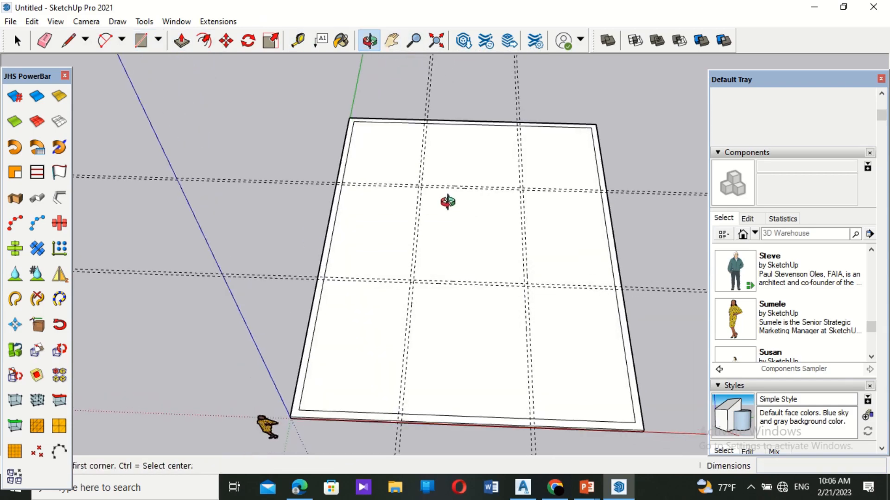
click(424, 121)
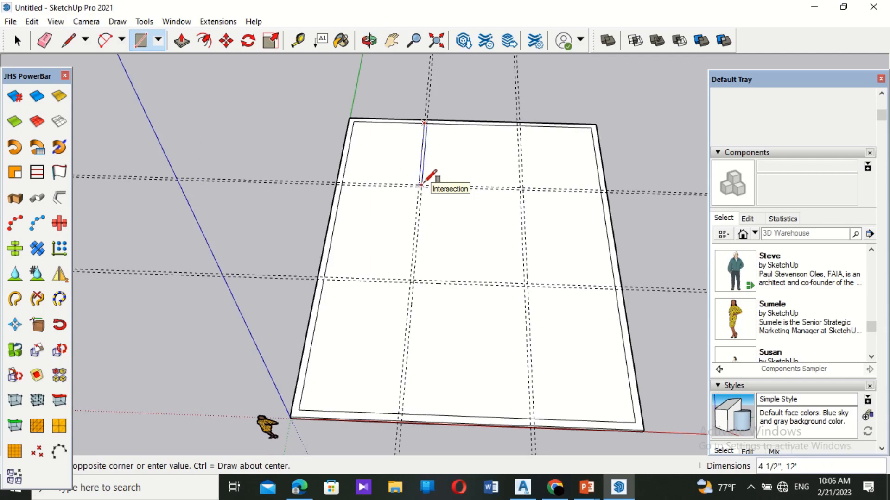
click(414, 40)
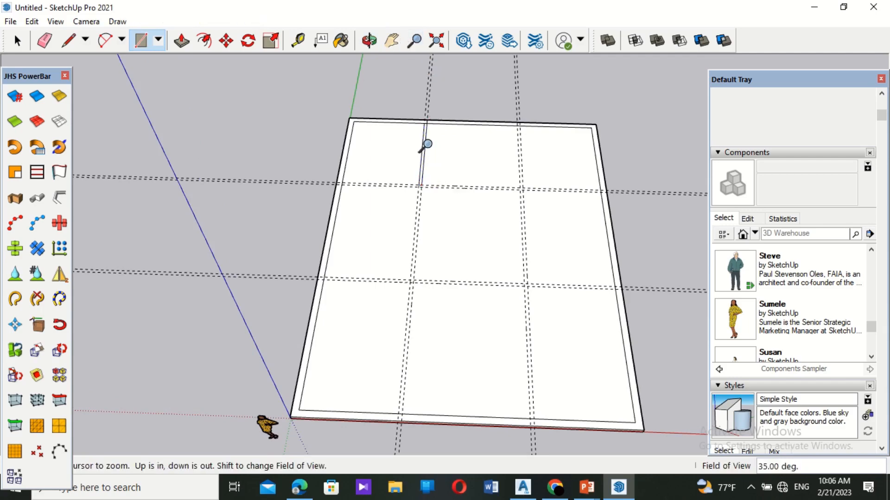
- Draw a 10' 4 1/2" by 4 1/2" wall rectangle between the rear cross guides, from the existing partition's front end to the left inner edge
scroll(413, 153, up, 5)
middle_drag(415, 151, 413, 94)
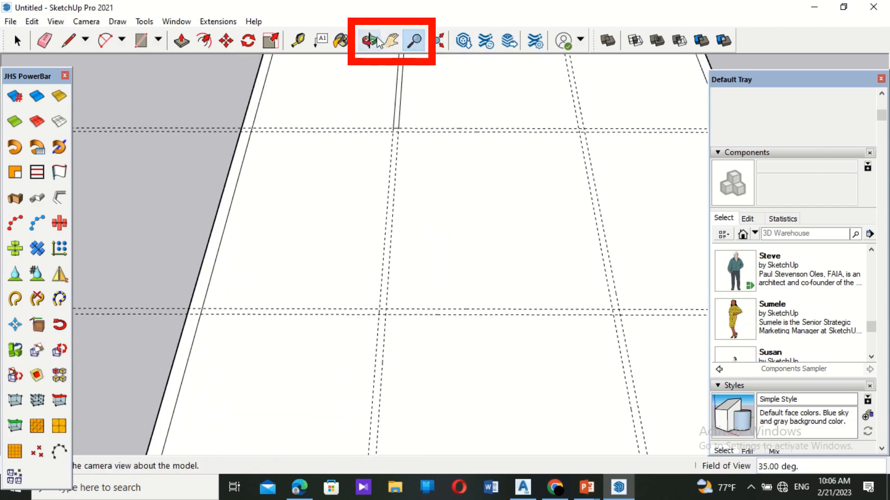
click(391, 40)
drag(407, 209, 409, 284)
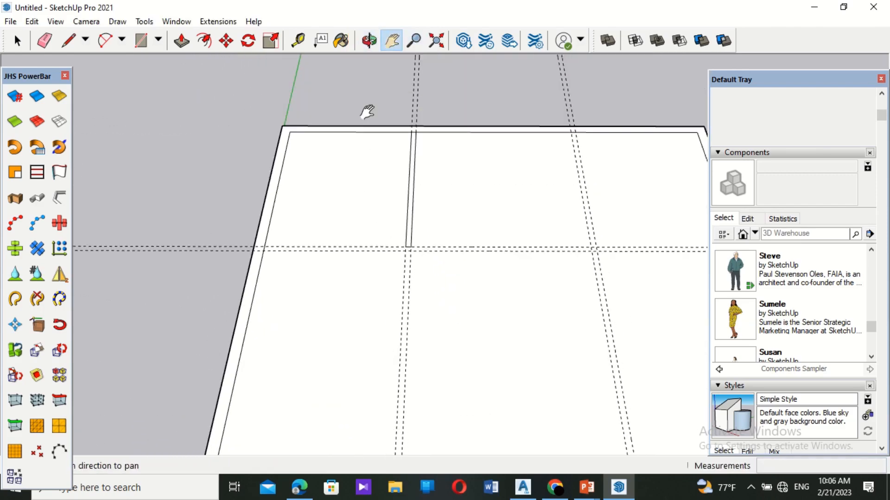
click(141, 40)
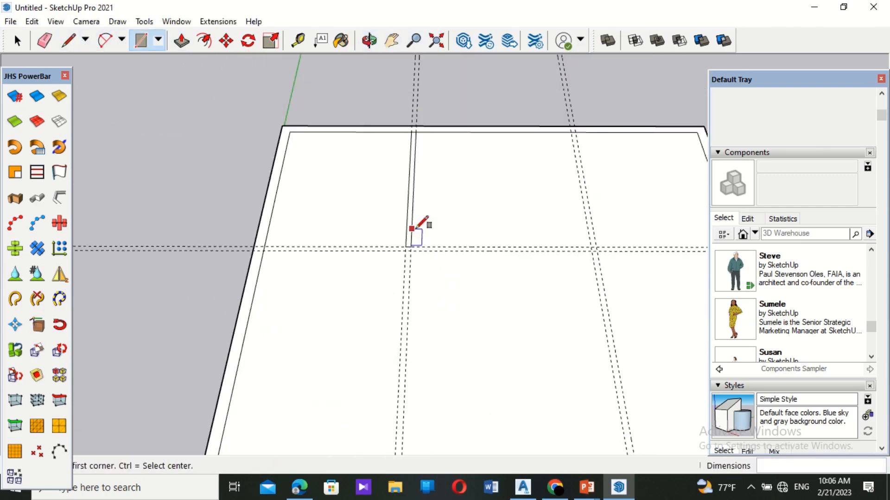
click(411, 247)
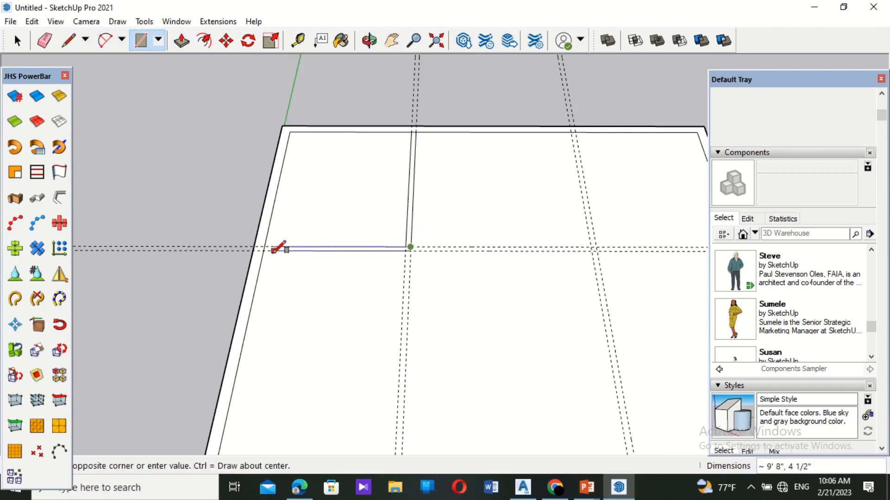
click(265, 250)
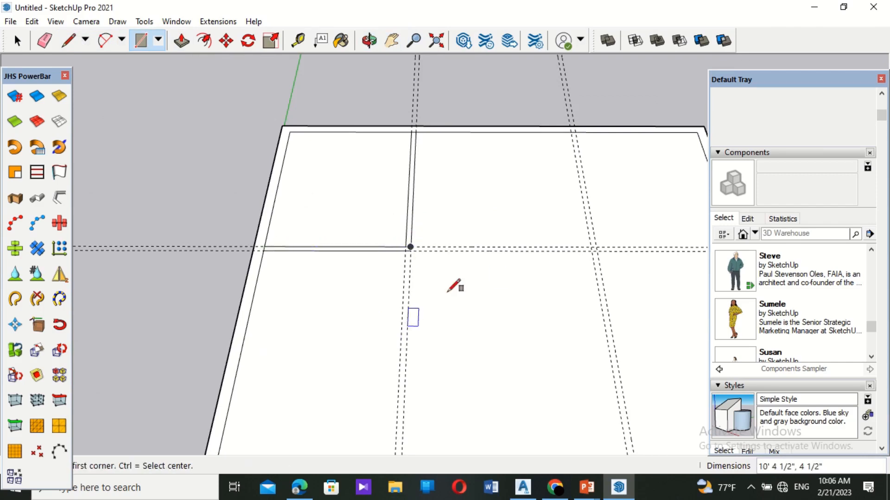
- Draw a 4 1/2" by 12' 4 1/2" wall rectangle along the right guide pair from the rear inner edge, plus a 4 1/2" cross wall to the right inner edge
click(571, 132)
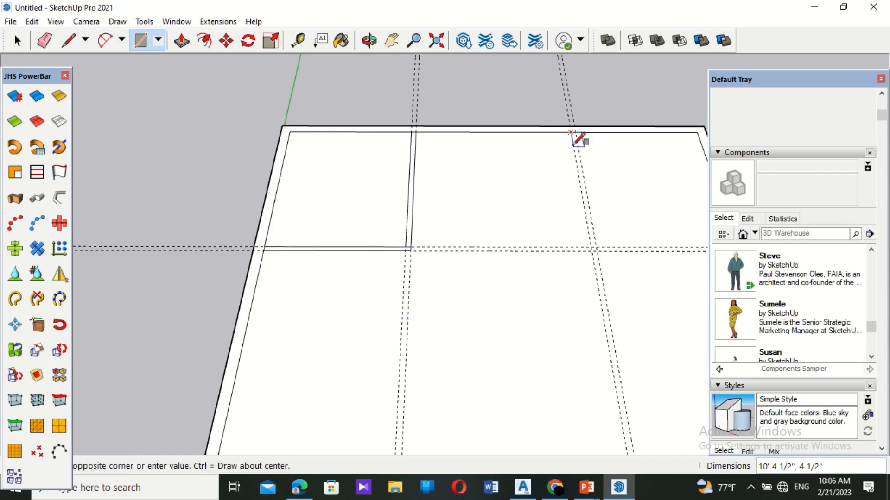
click(595, 250)
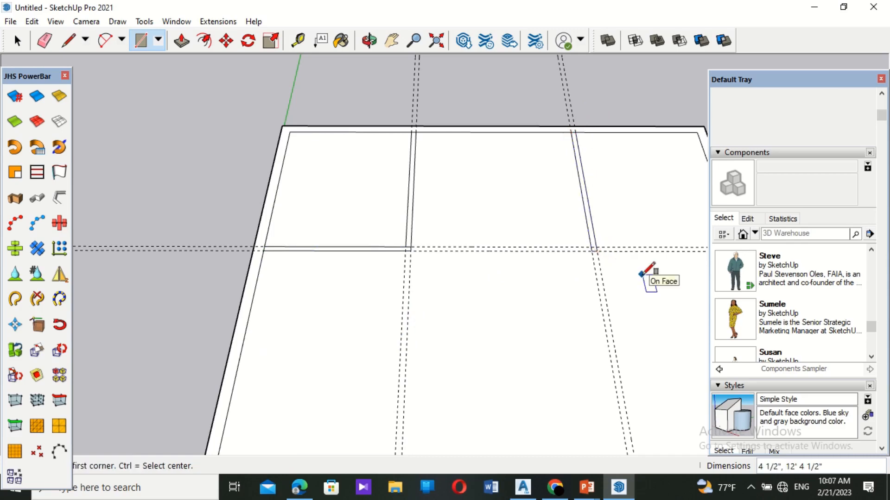
middle_drag(642, 273, 665, 256)
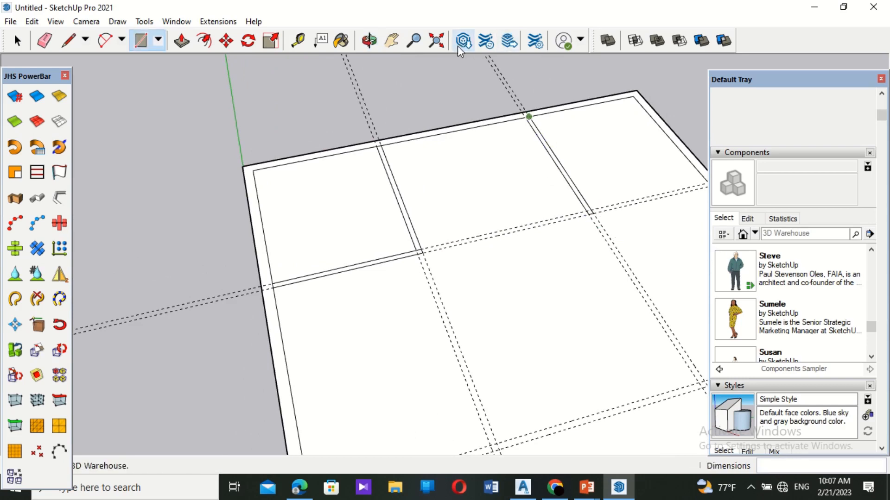
click(391, 40)
drag(514, 132, 407, 143)
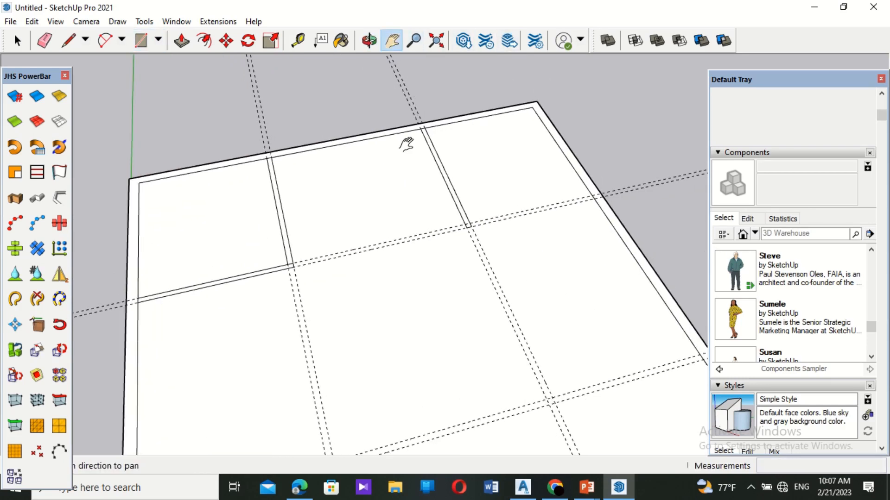
click(146, 41)
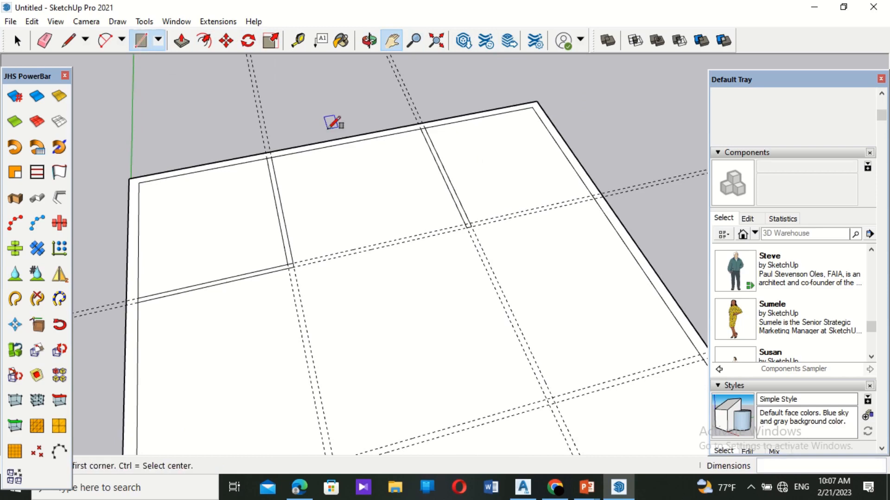
click(592, 196)
click(472, 226)
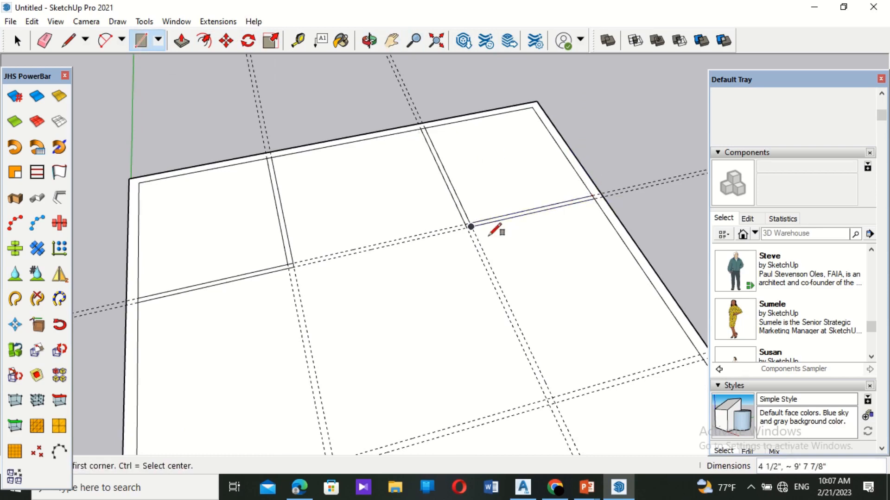
- Draw a 4 1/2" by 10' 4 1/2" wall rectangle between the front cross guides, from the left inner edge to the left guide pair
middle_drag(354, 298, 343, 64)
click(392, 41)
drag(405, 182, 430, 168)
middle_drag(431, 168, 433, 242)
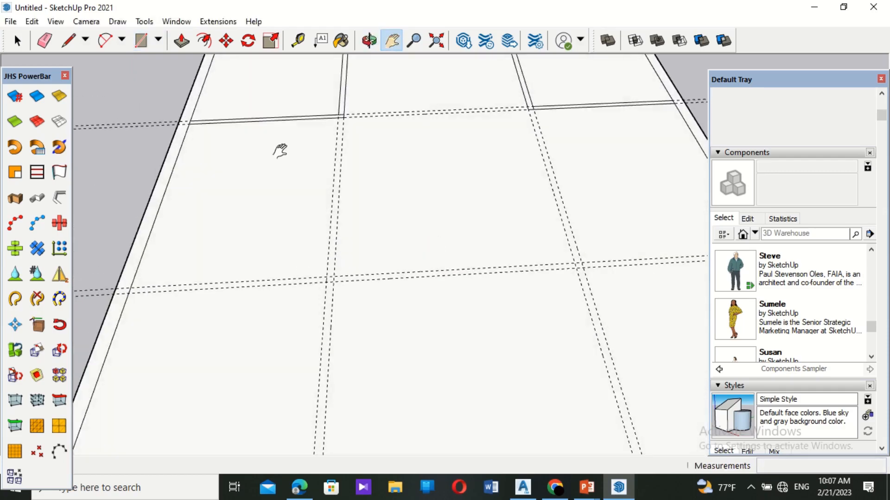
click(140, 40)
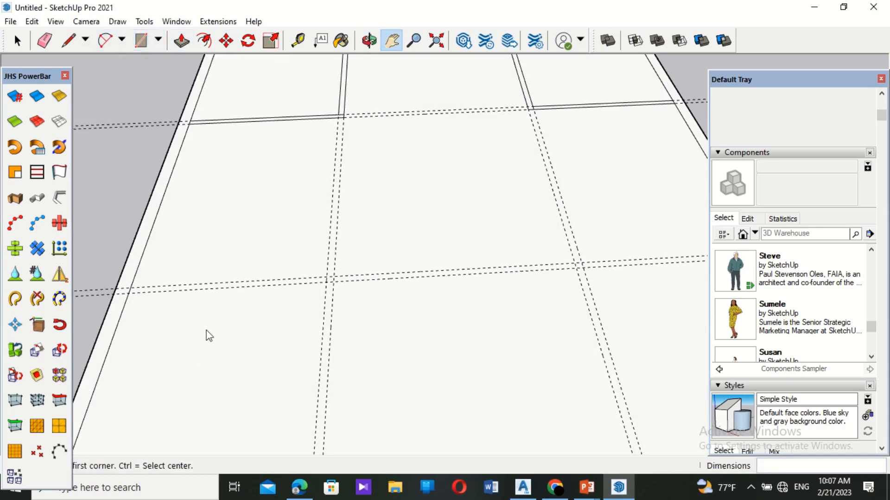
click(129, 288)
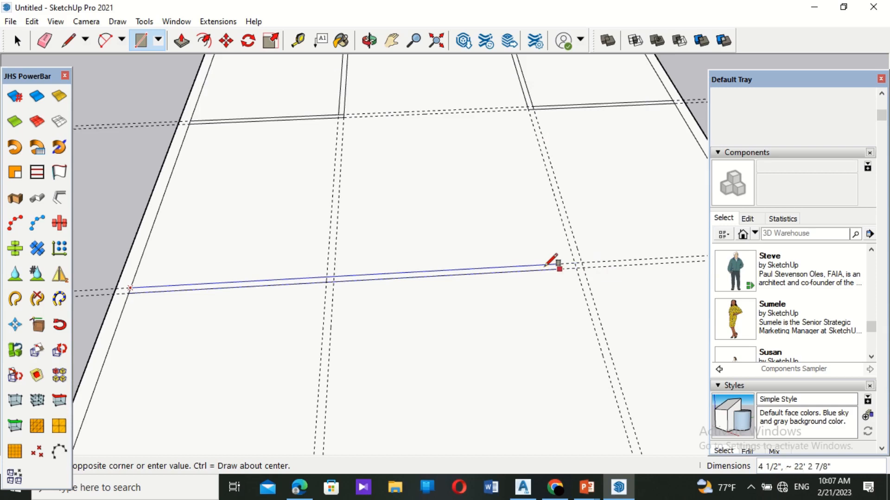
click(342, 283)
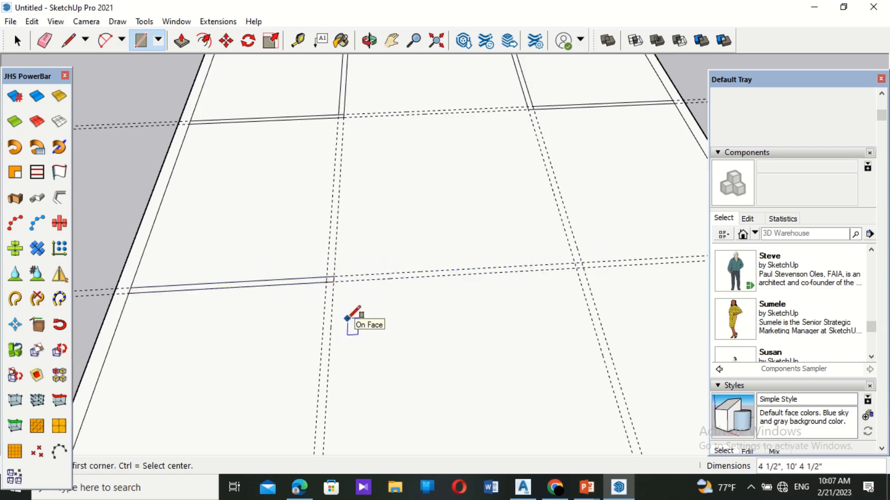
- Place a guide 10' forward of the front cross wall's front edge and a parallel guide 4.5" further forward
middle_drag(339, 320, 113, 320)
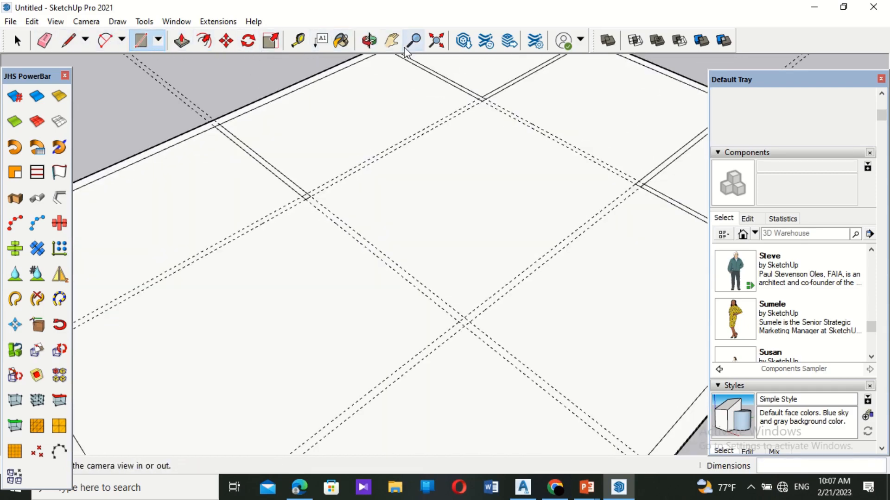
click(392, 41)
drag(510, 177, 535, 175)
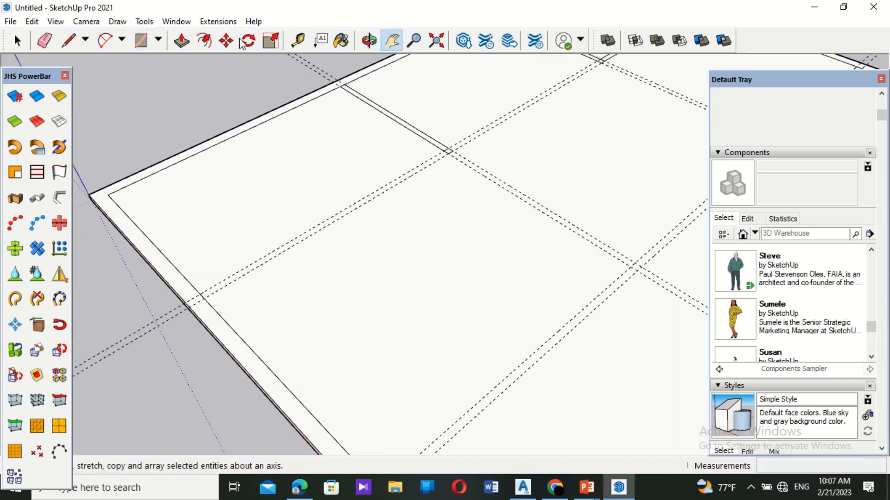
click(298, 41)
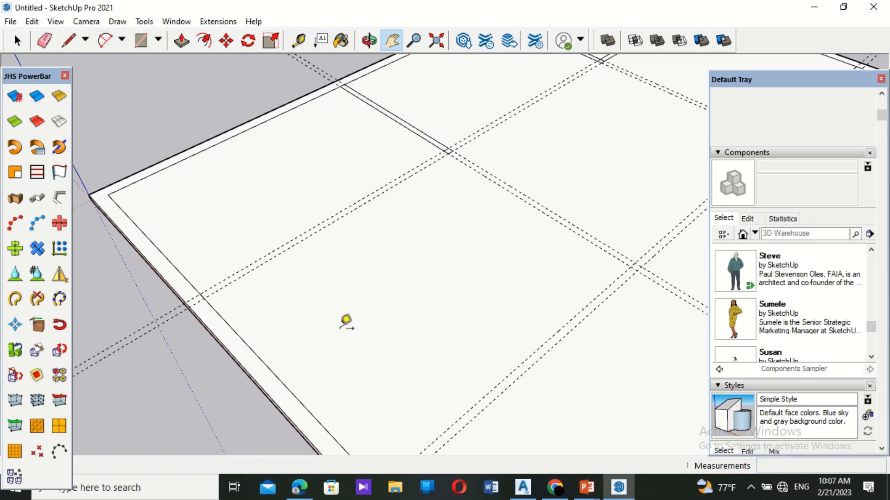
click(219, 314)
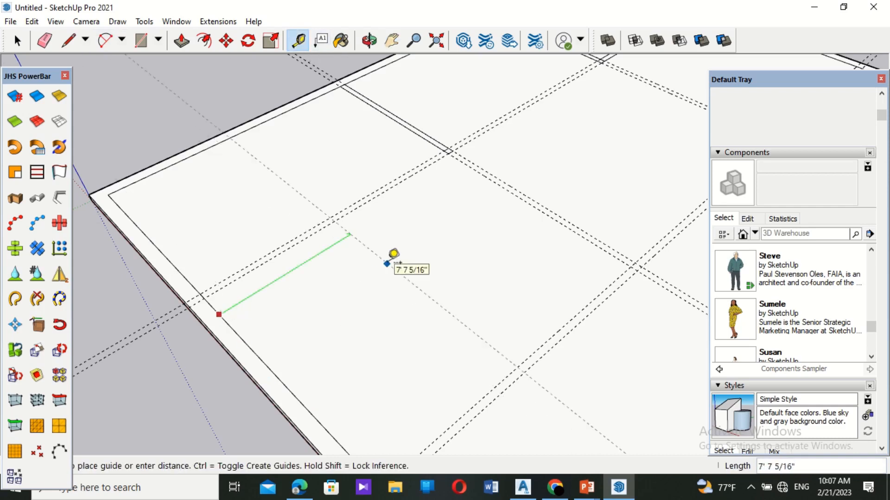
click(390, 260)
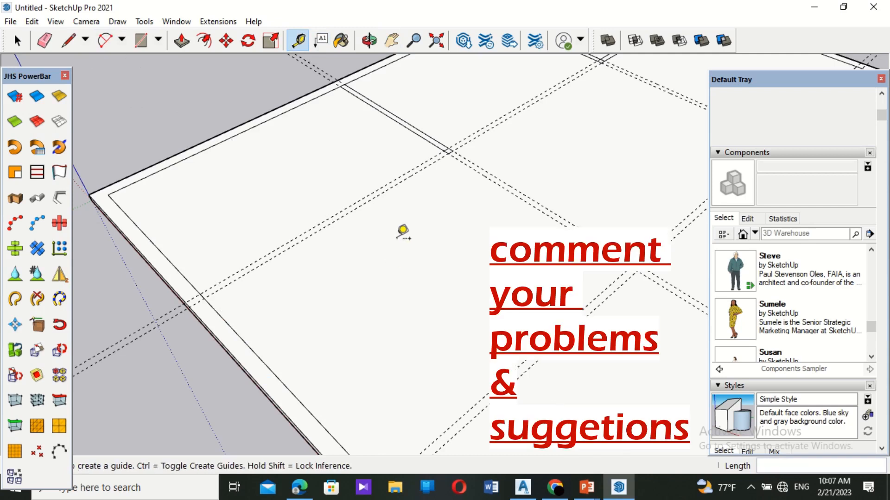
click(413, 132)
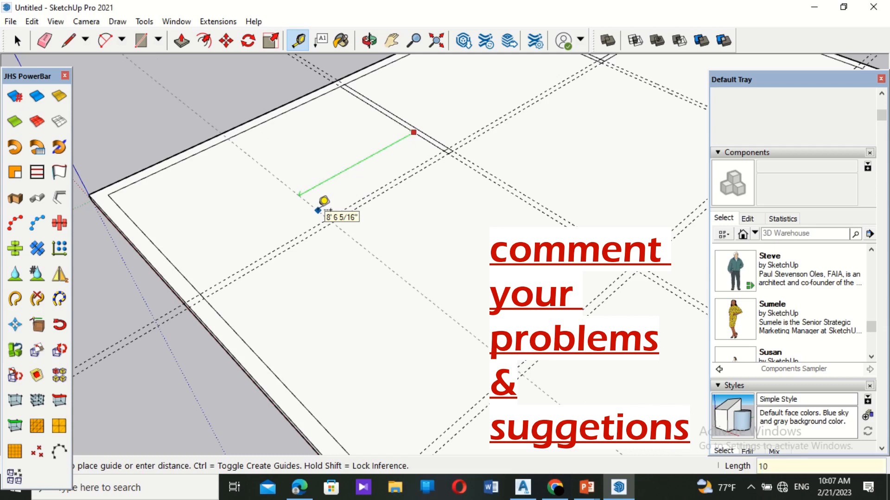
click(318, 208)
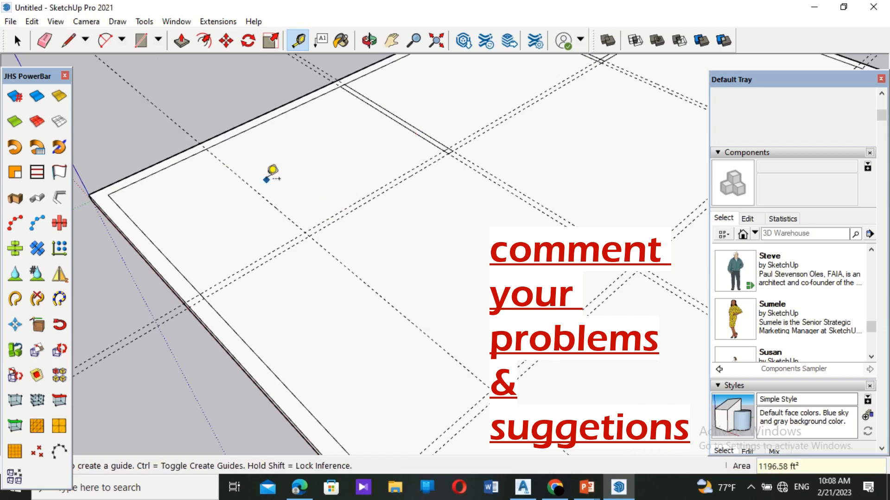
click(285, 209)
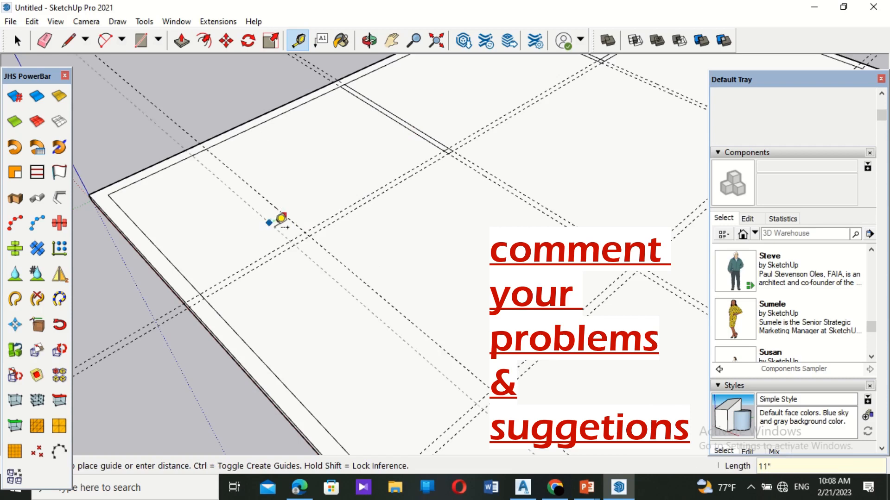
text(4.5")
key(Return)
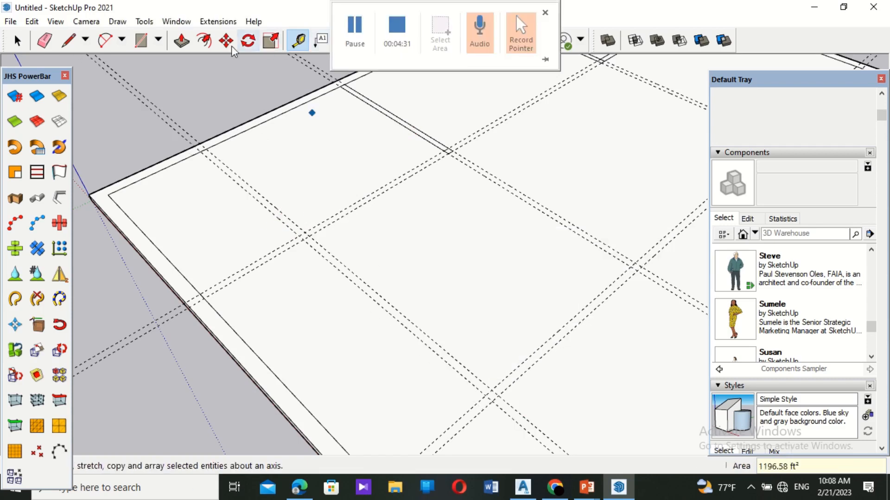
- Draw a wall rectangle between the new guides from the left inner edge, and a 10' by 4 1/2" wall linking it to the cross wall behind
click(140, 40)
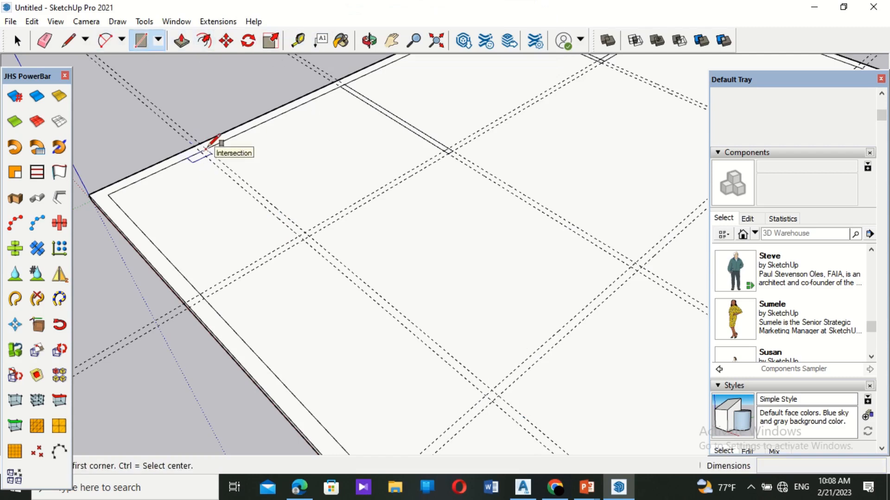
click(204, 149)
click(307, 234)
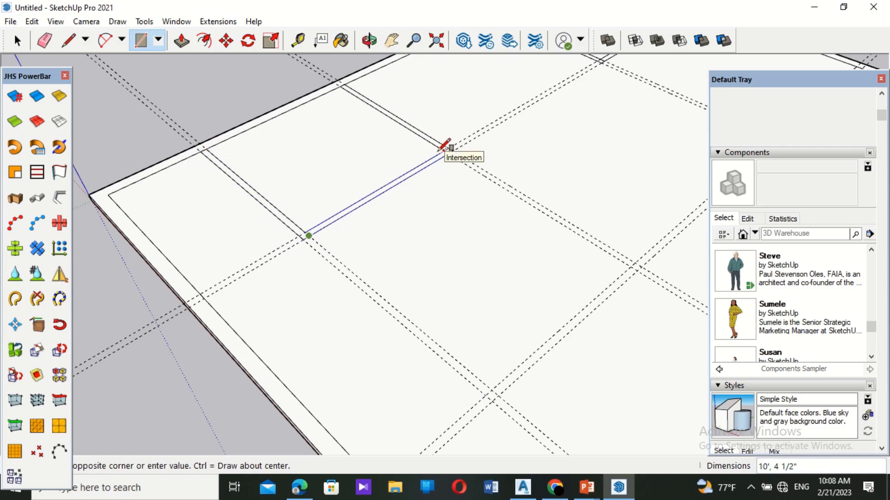
click(442, 150)
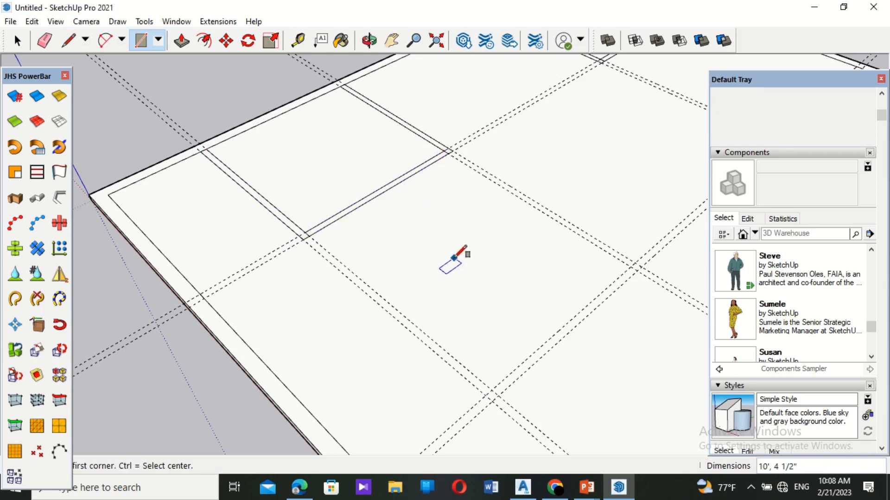
- Push/Pull the outer wall outline face up 10'
click(414, 41)
drag(471, 169, 477, 291)
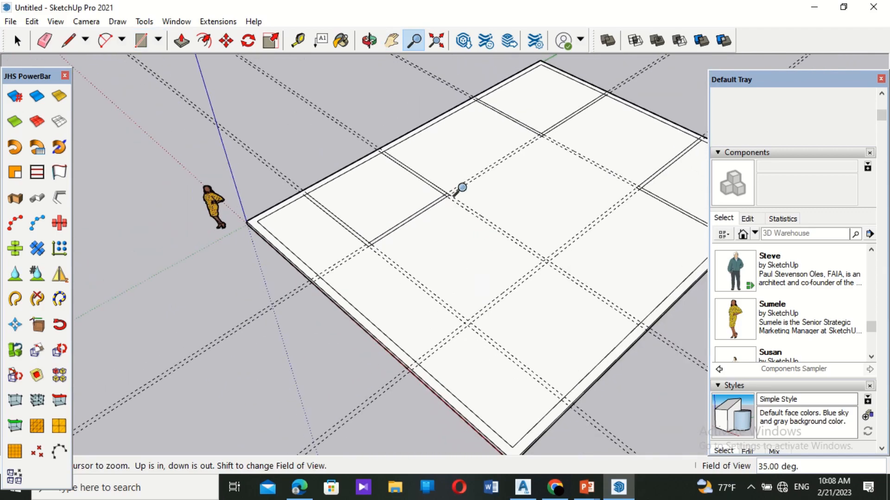
drag(462, 188, 463, 225)
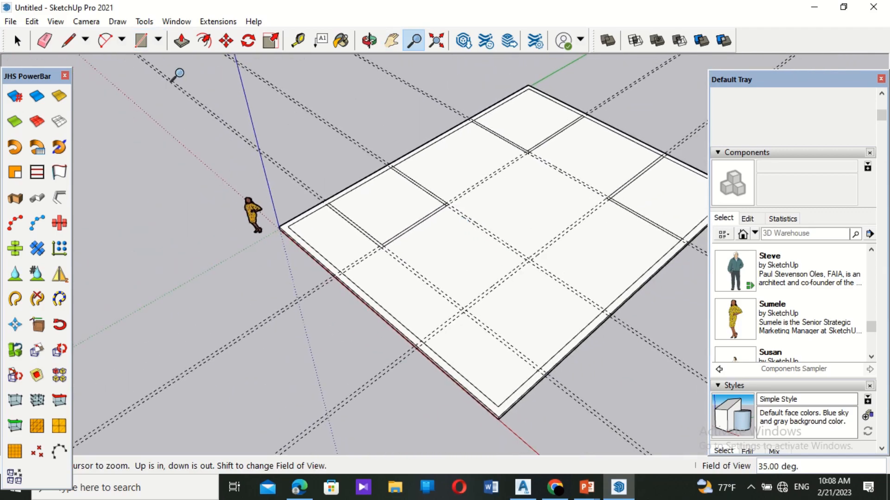
click(185, 50)
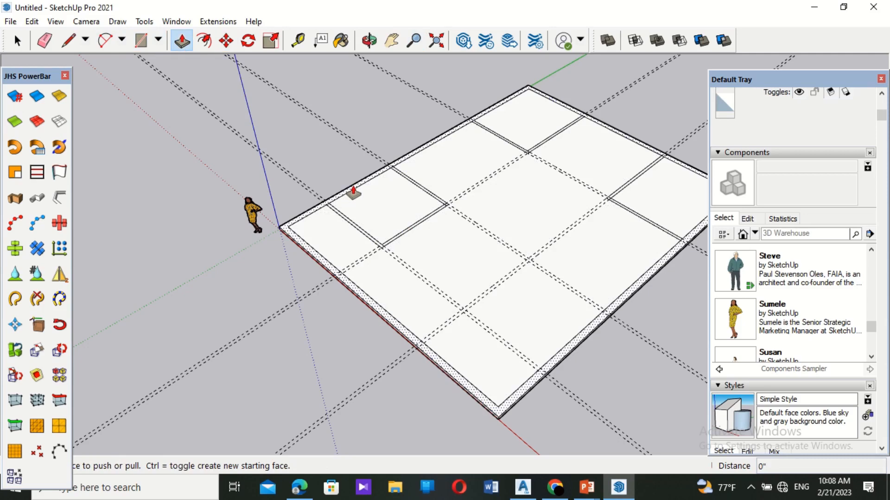
click(353, 192)
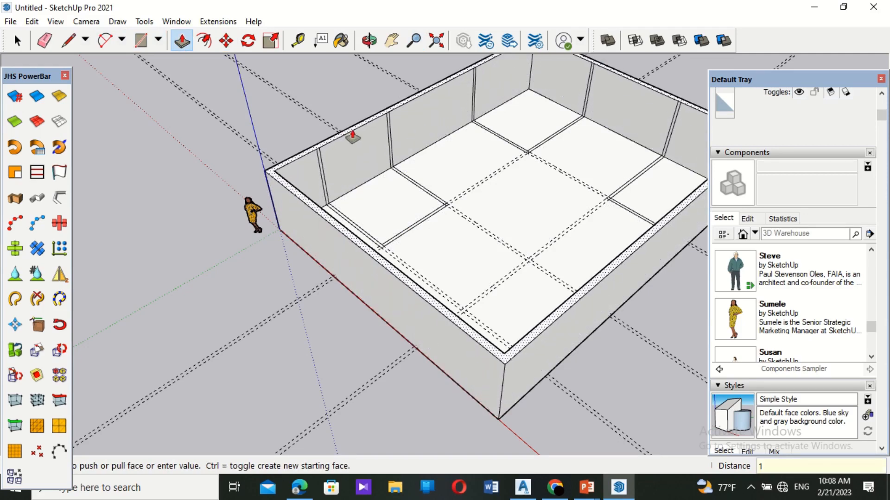
key(Return)
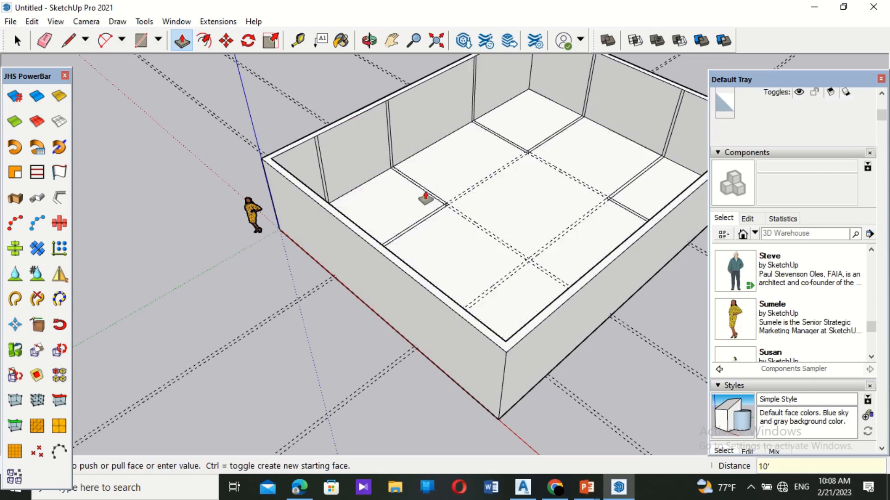
- Push/Pull the rear cross wall of the small room nearest the scale figure up 10'
key(z)
drag(440, 234, 434, 130)
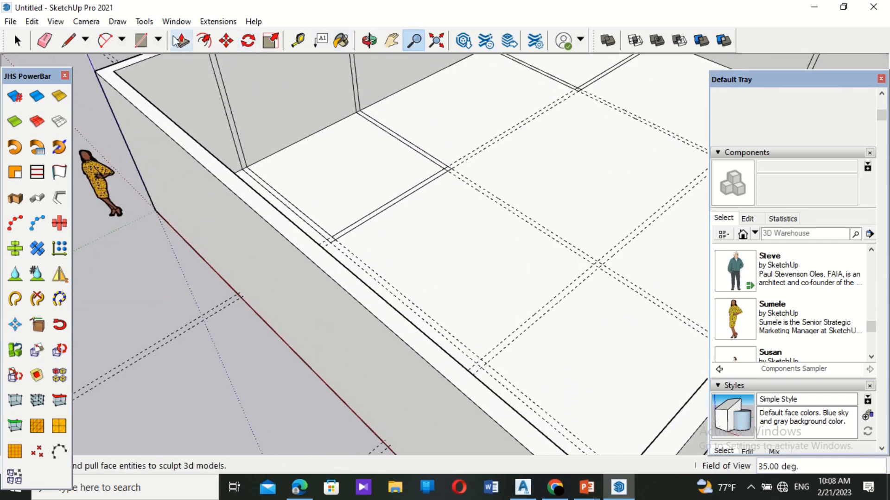
key(p)
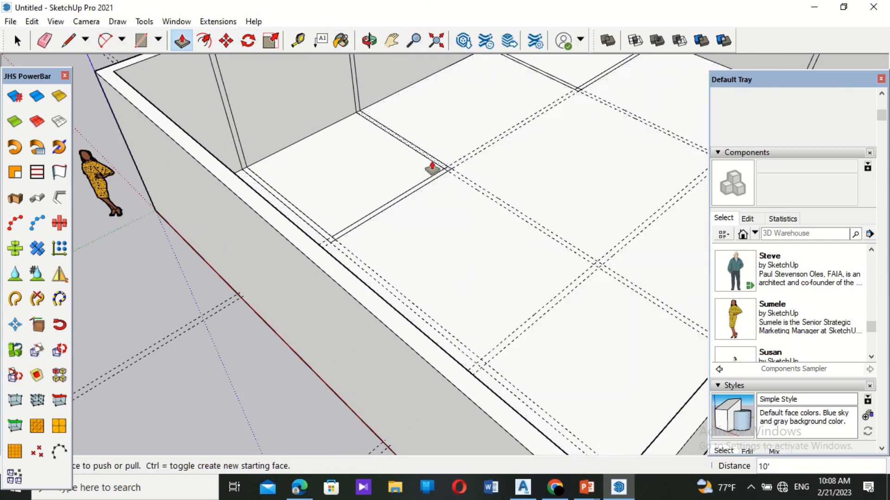
click(438, 151)
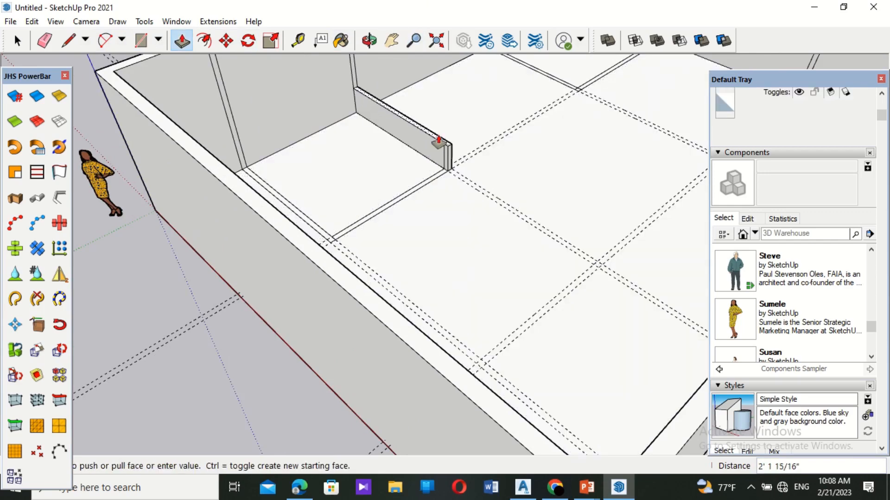
text(10')
key(Return)
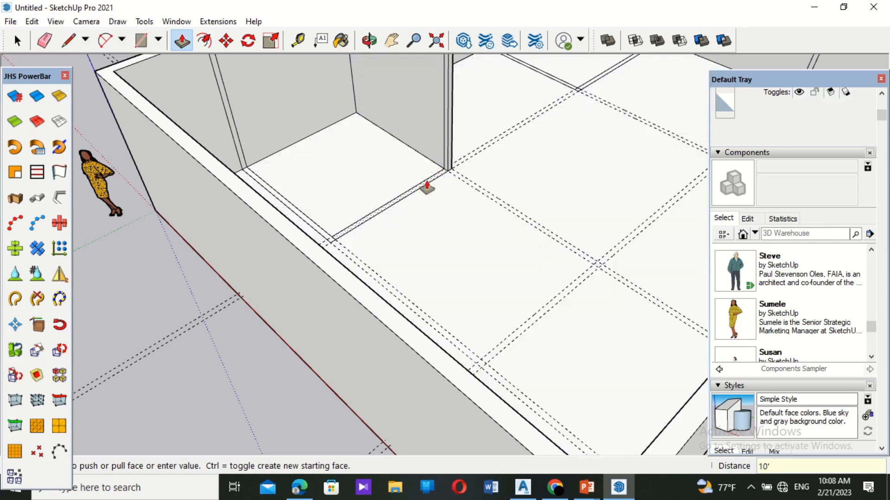
- Raise the small room's linking wall and front cross wall 10' with Push/Pull
drag(428, 187, 427, 144)
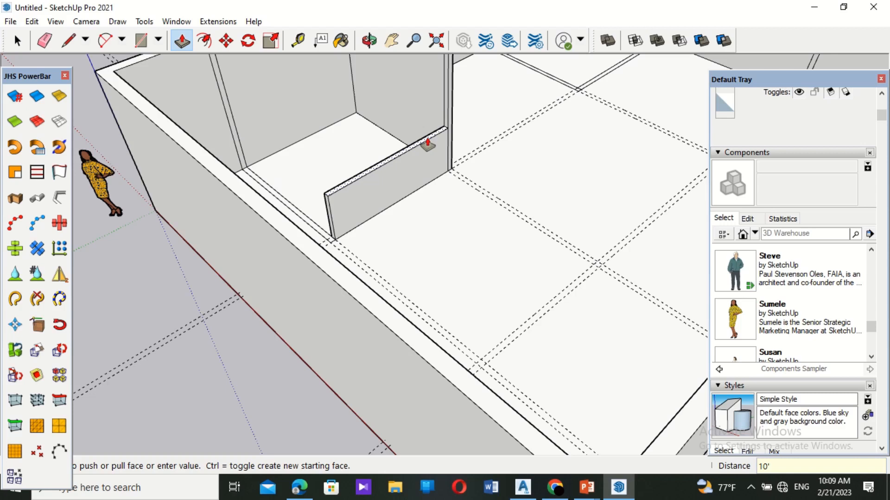
key(Return)
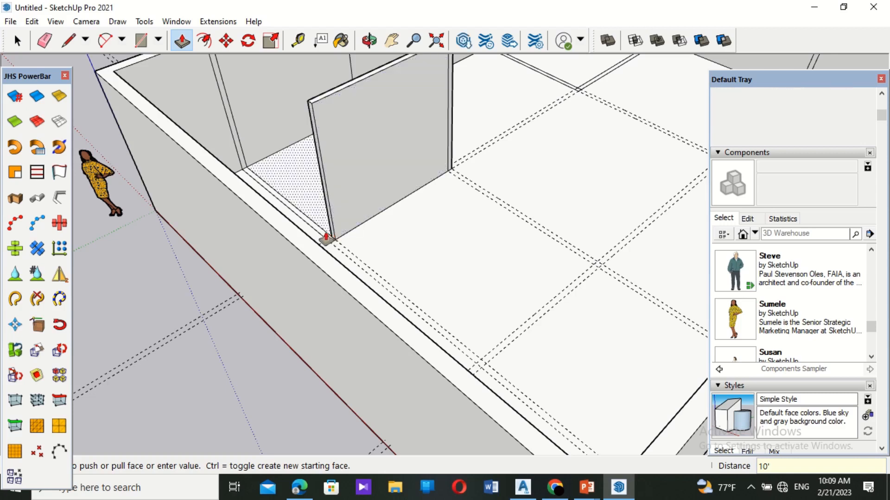
drag(325, 237, 329, 190)
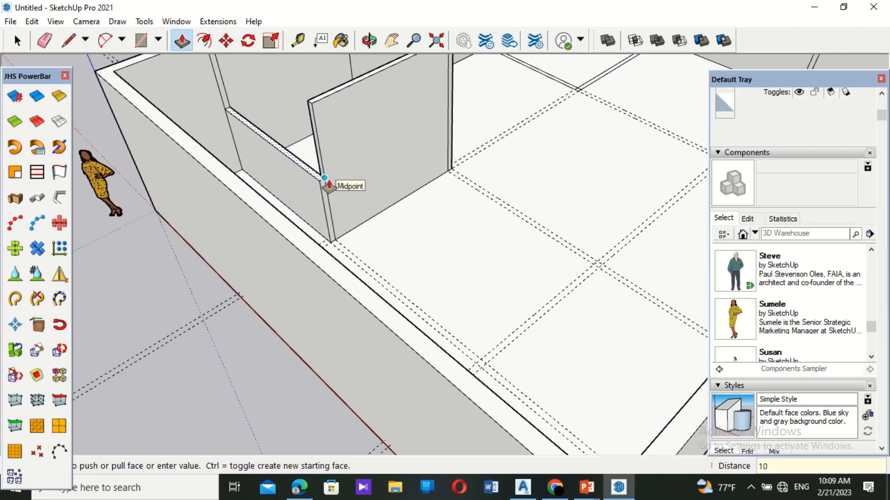
key(Return)
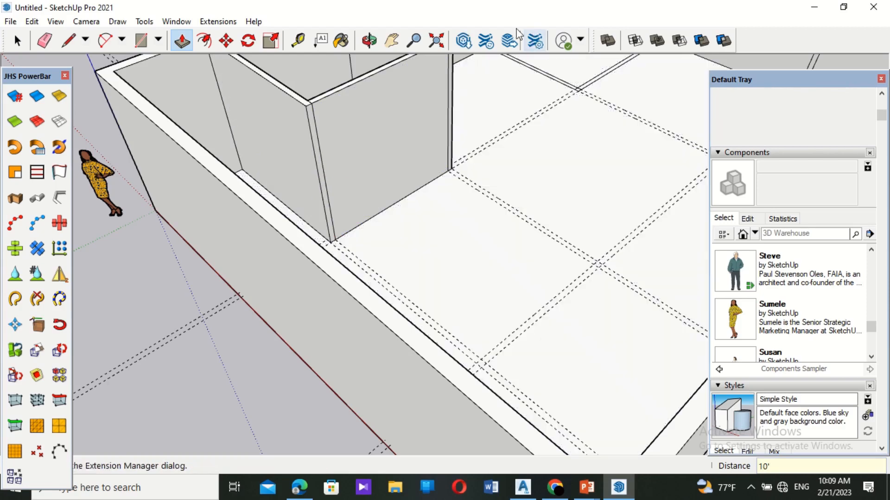
- Push/Pull both partition walls of the back-left corner room up 10', level with the outer walls
click(412, 40)
drag(513, 145, 527, 279)
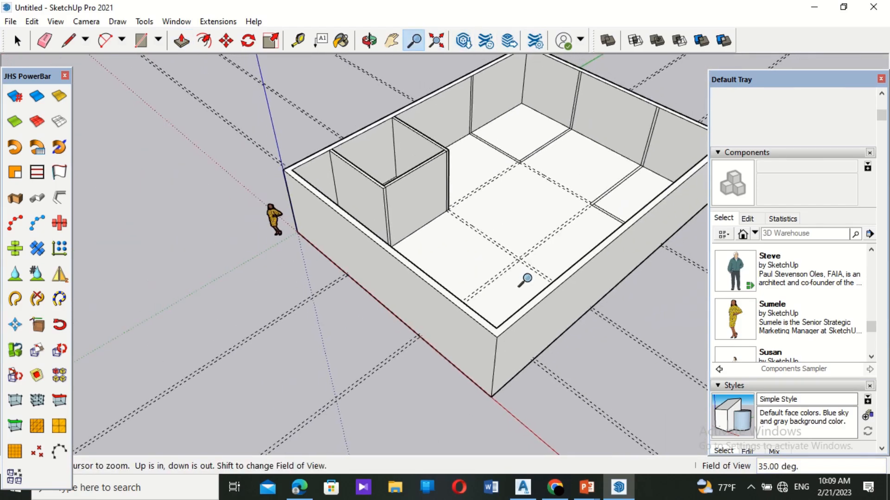
middle_drag(575, 187, 397, 218)
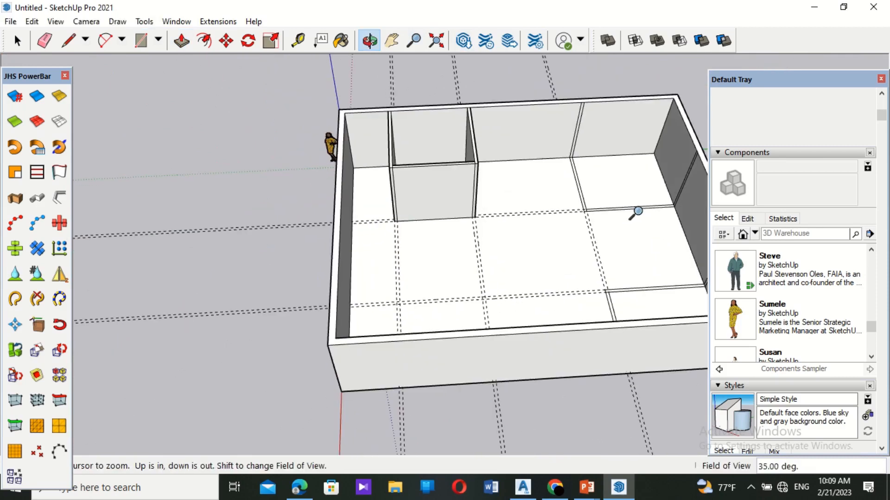
click(181, 40)
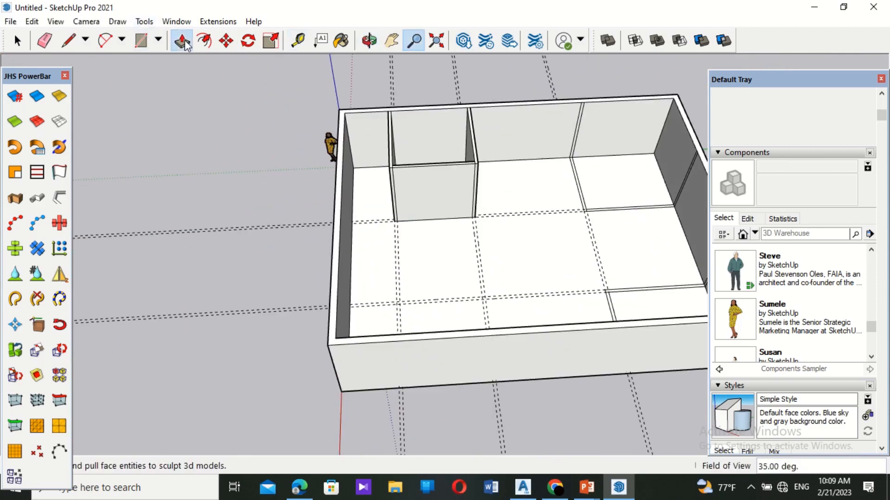
click(581, 205)
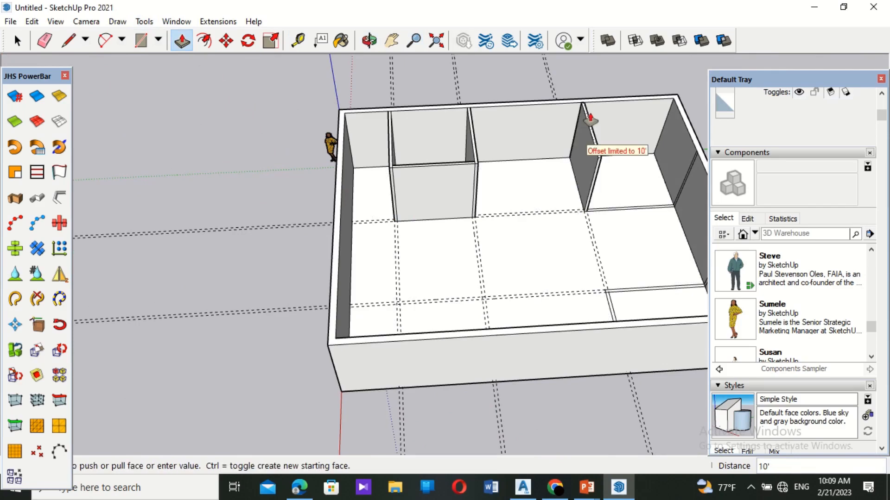
click(590, 119)
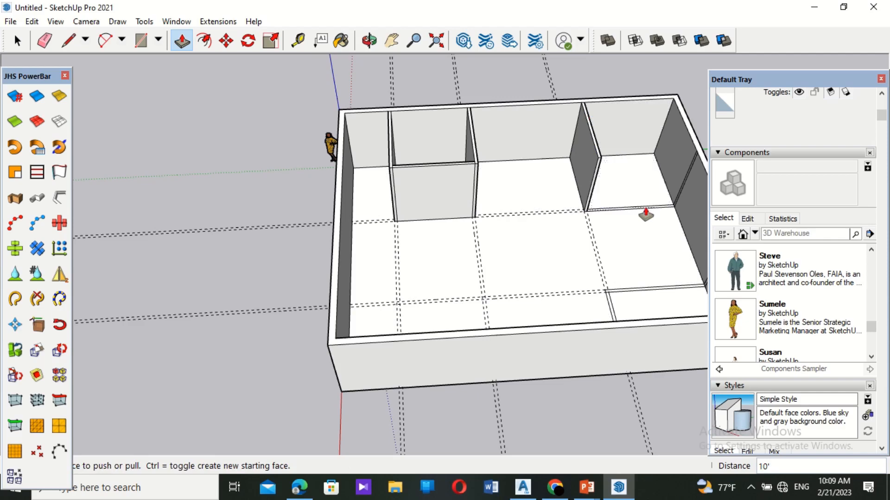
click(647, 210)
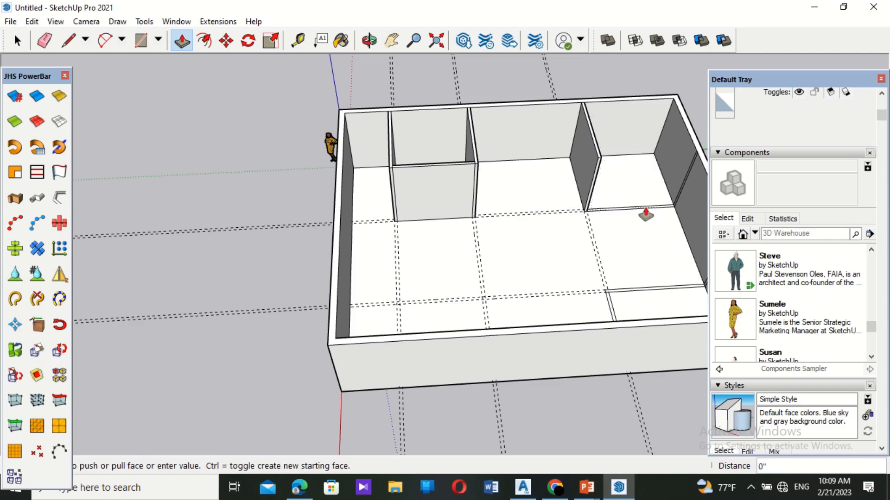
click(649, 115)
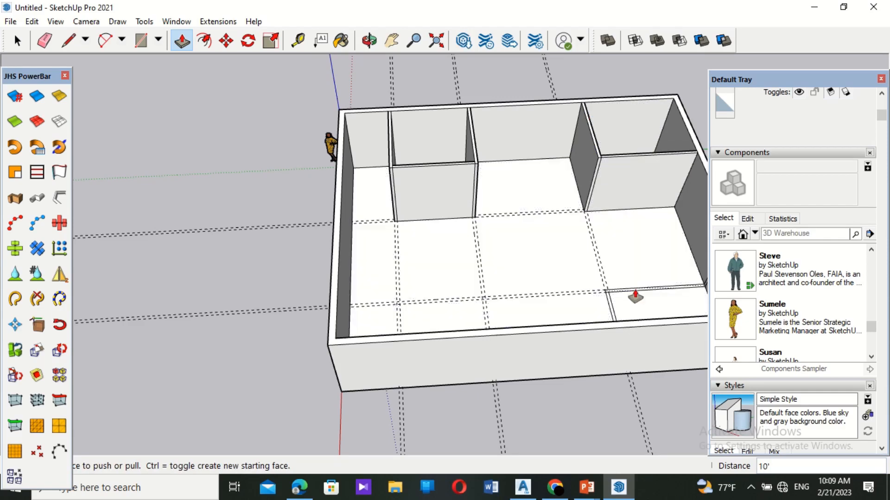
- Push/Pull both partition walls of the back-right corner room up 10'
click(633, 273)
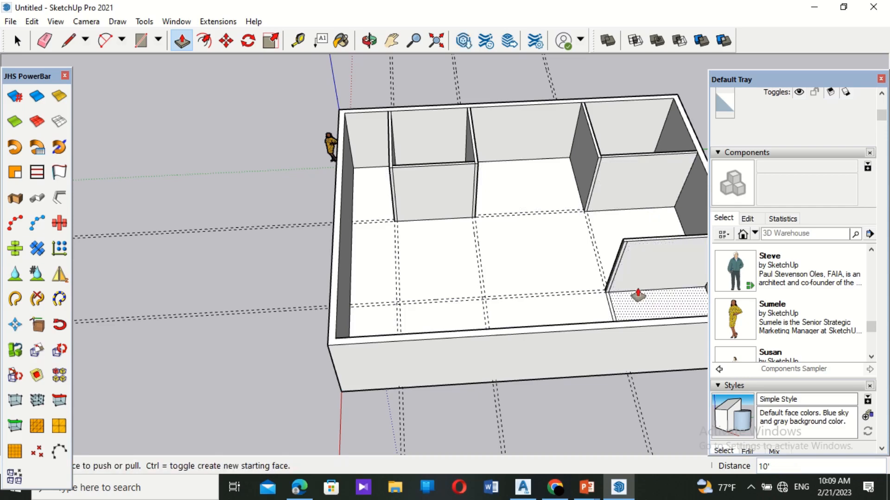
middle_drag(603, 276, 169, 230)
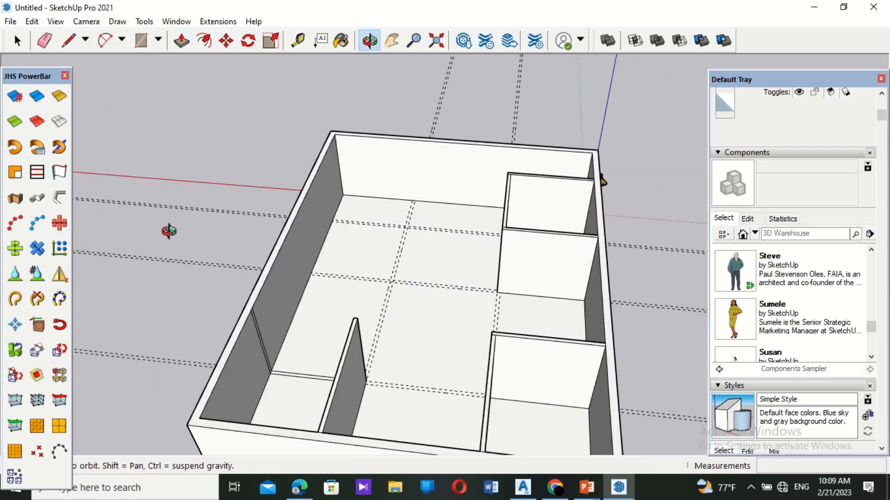
click(289, 382)
click(294, 302)
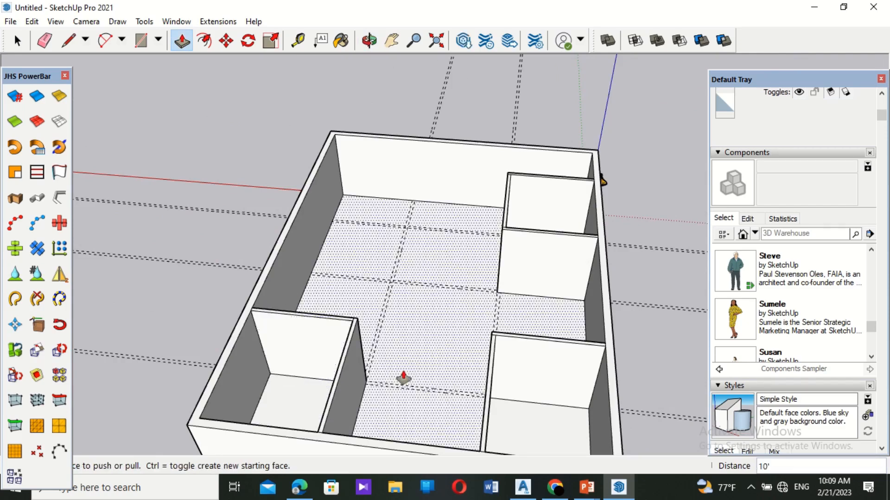
middle_drag(410, 366, 687, 381)
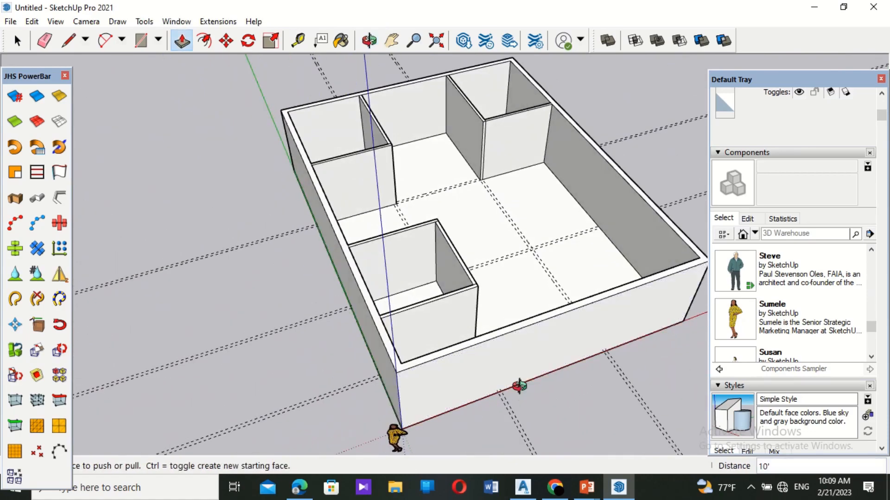
middle_drag(519, 385, 620, 404)
middle_drag(464, 412, 568, 408)
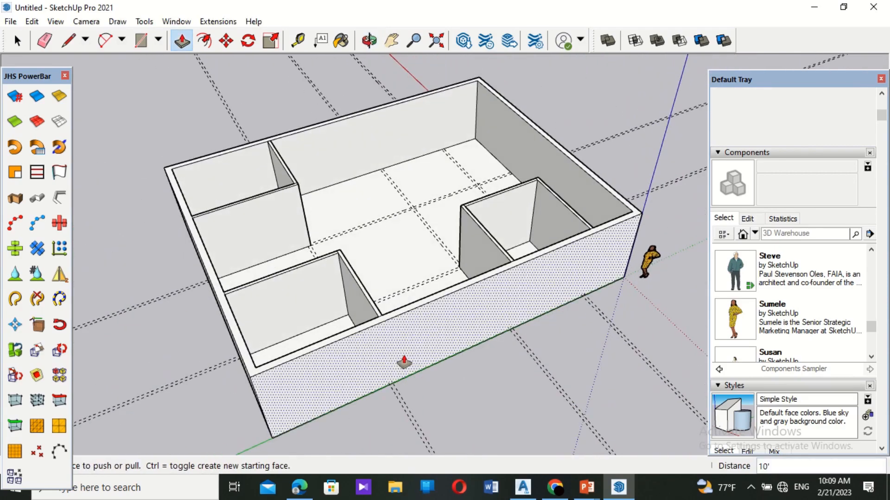